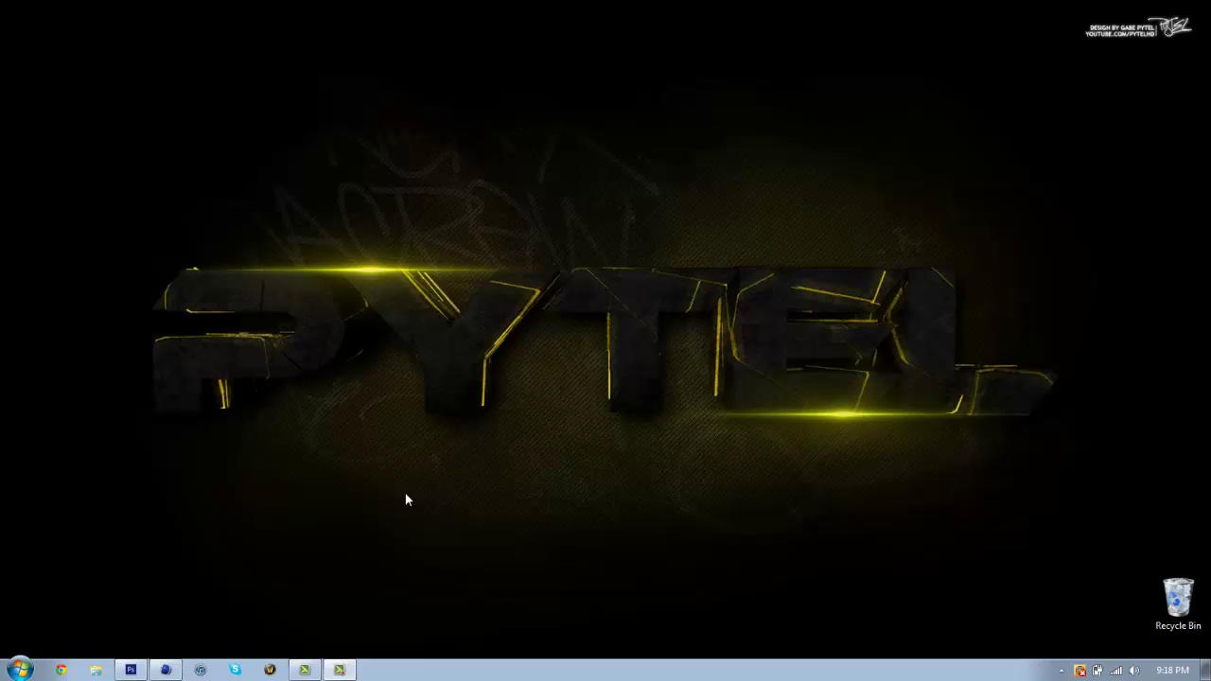
# Switch to CINEMA 4D, add a MoText object and set its text to PYTEL.
pyautogui.click(165, 670)
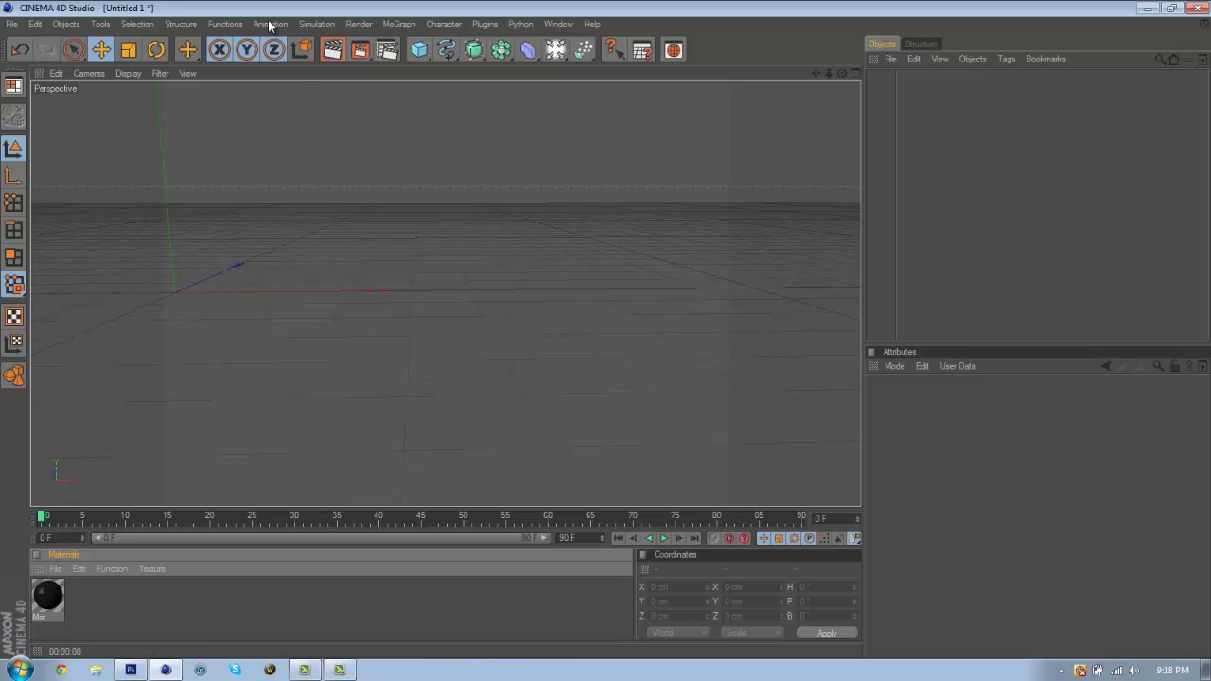
pyautogui.click(397, 25)
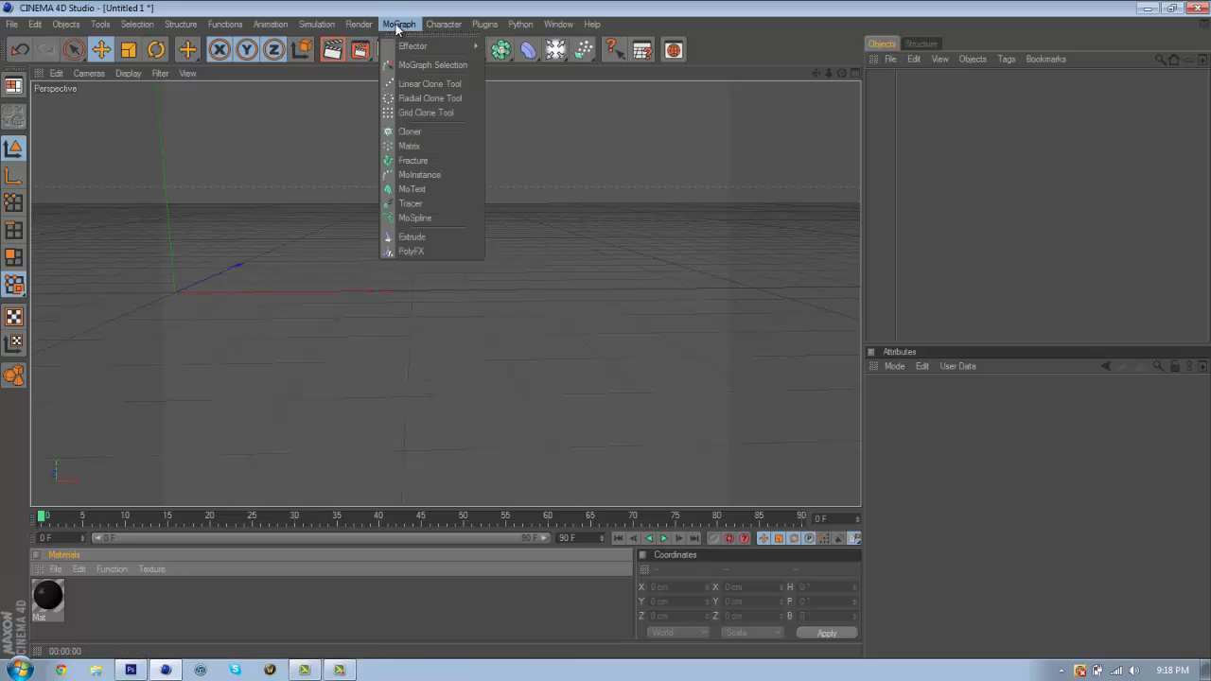
pyautogui.click(409, 189)
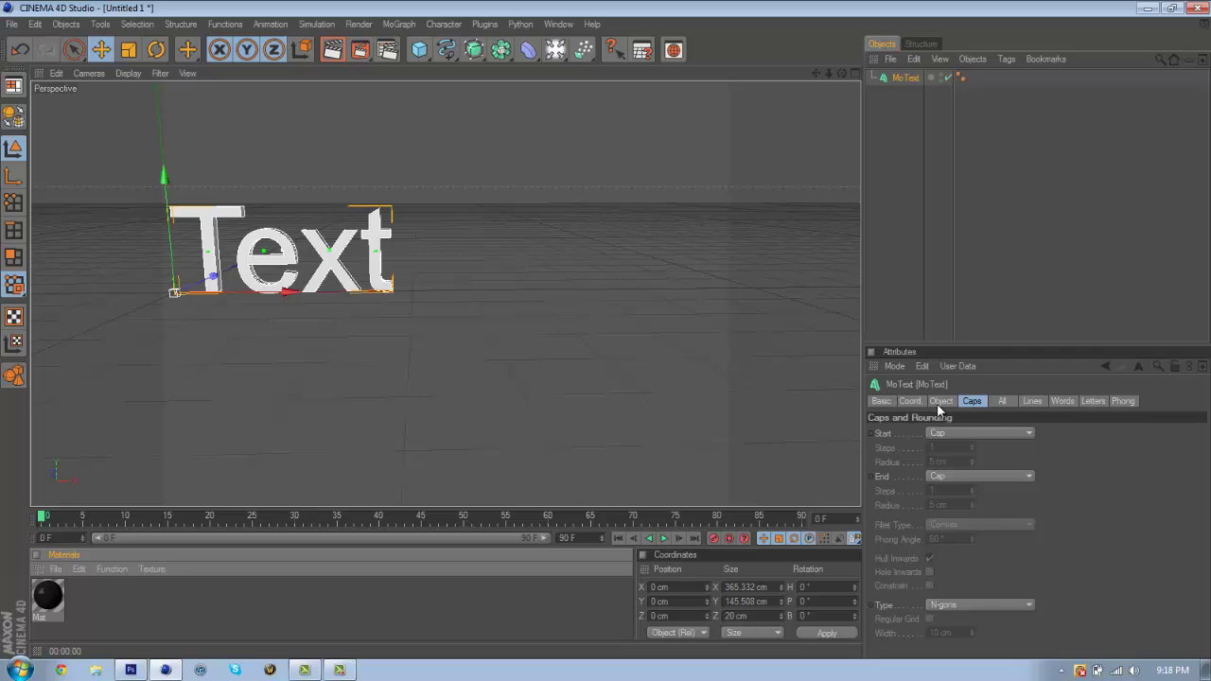
pyautogui.click(940, 401)
pyautogui.click(934, 470)
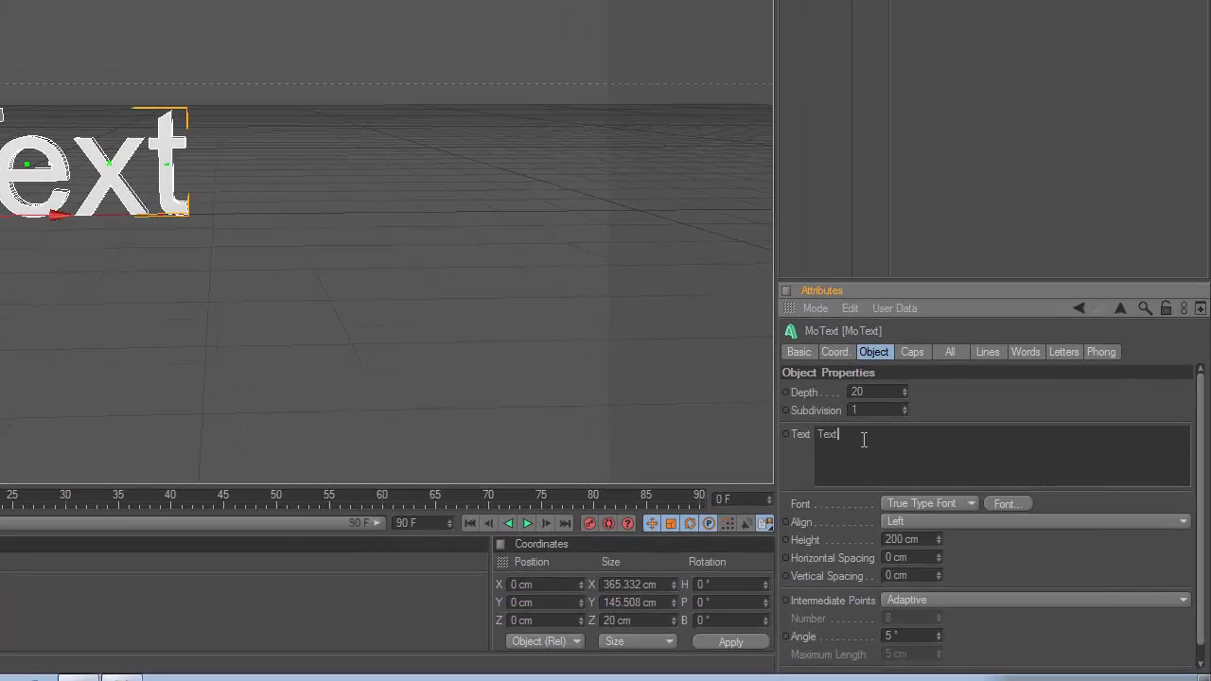
pyautogui.moveTo(864, 438); pyautogui.dragTo(813, 438)
# Set the MoText font to Ethnocentric Regular and its depth to 200.
pyautogui.click(999, 504)
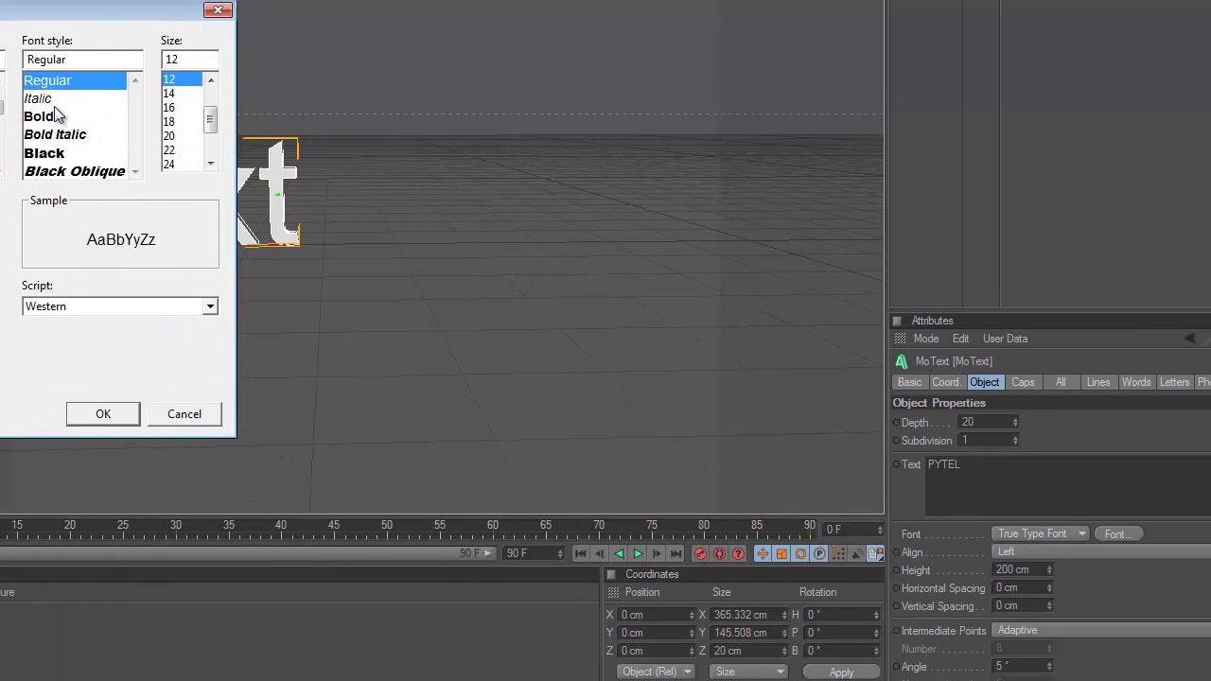
pyautogui.write('Eth')
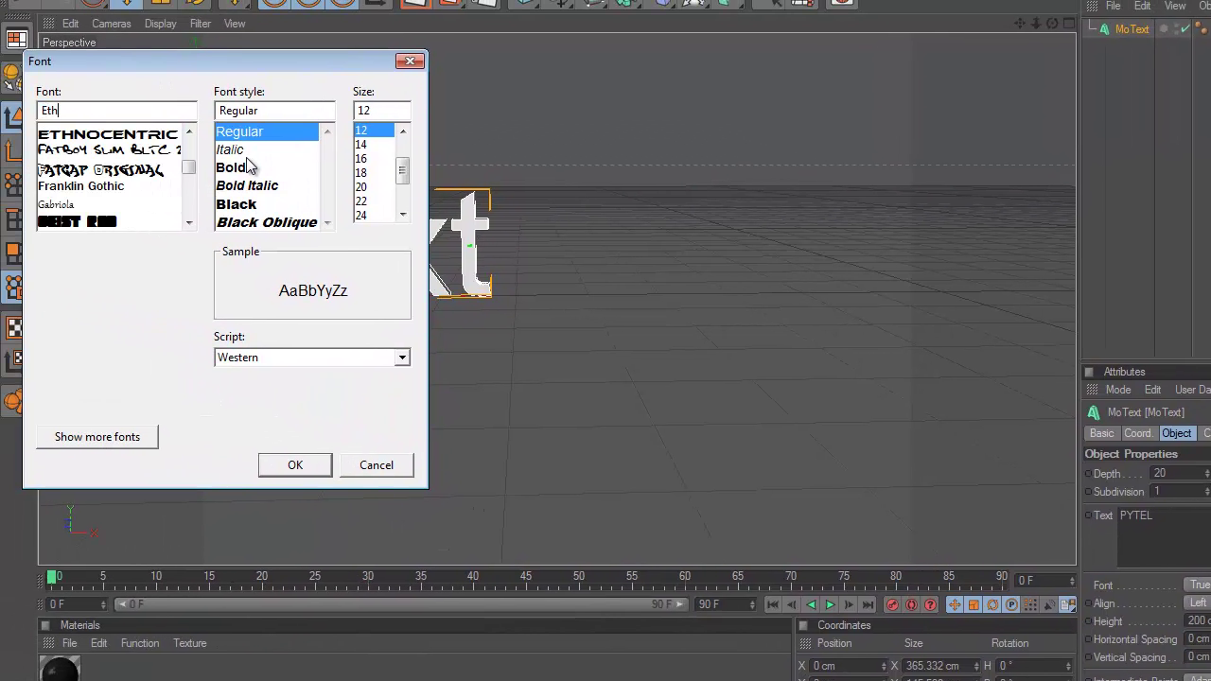
pyautogui.click(129, 135)
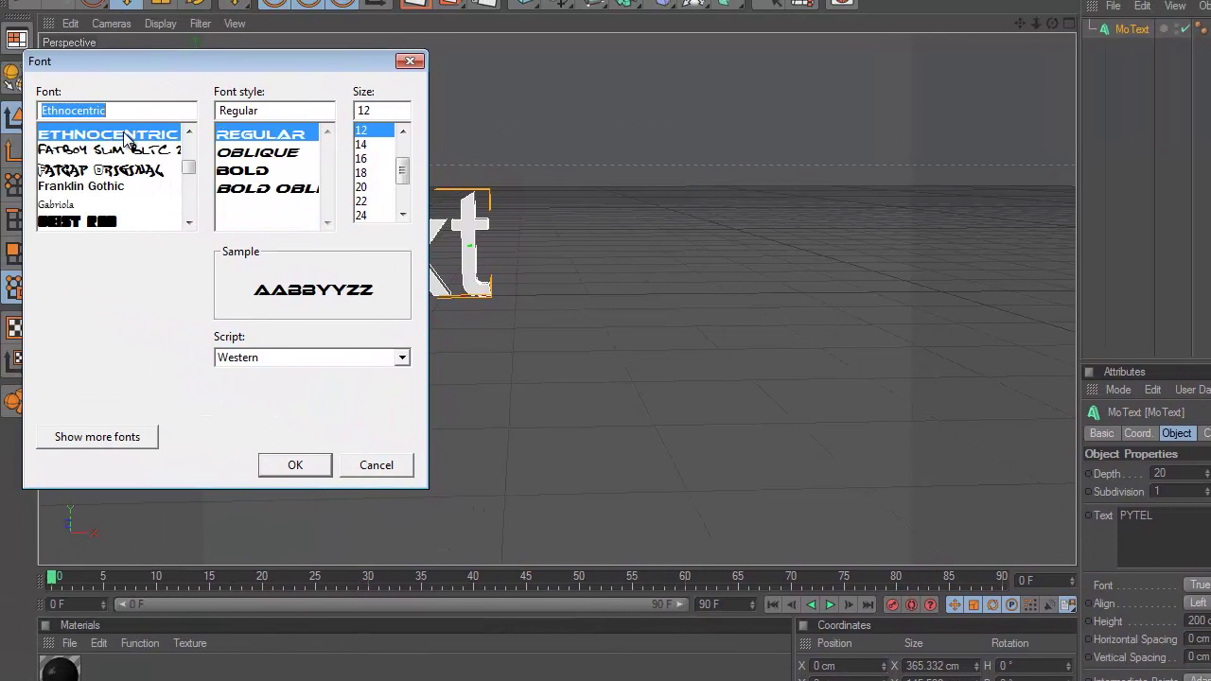
pyautogui.click(295, 464)
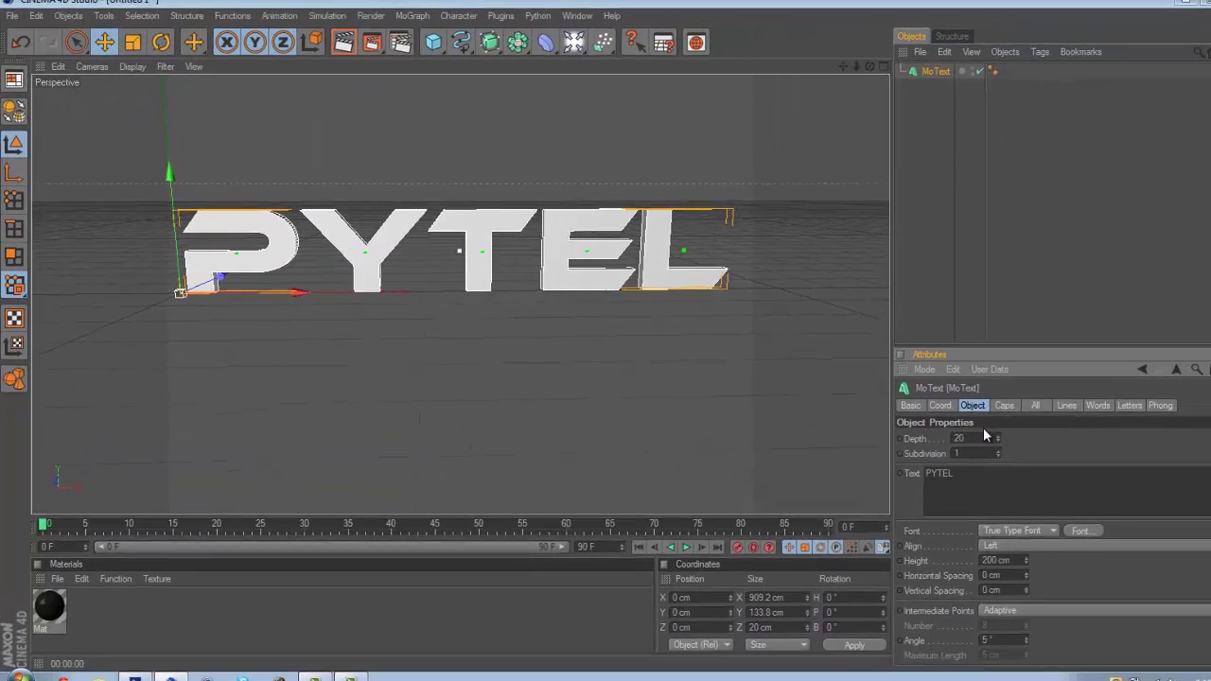
pyautogui.write('200')
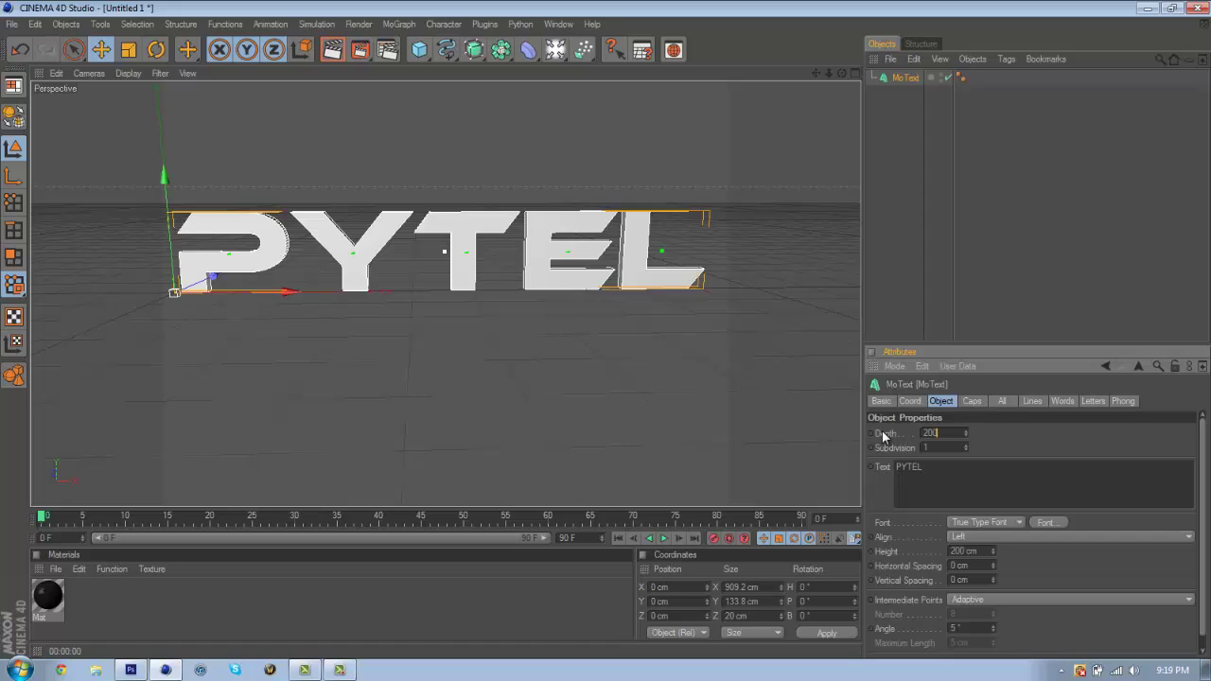
pyautogui.press('Return')
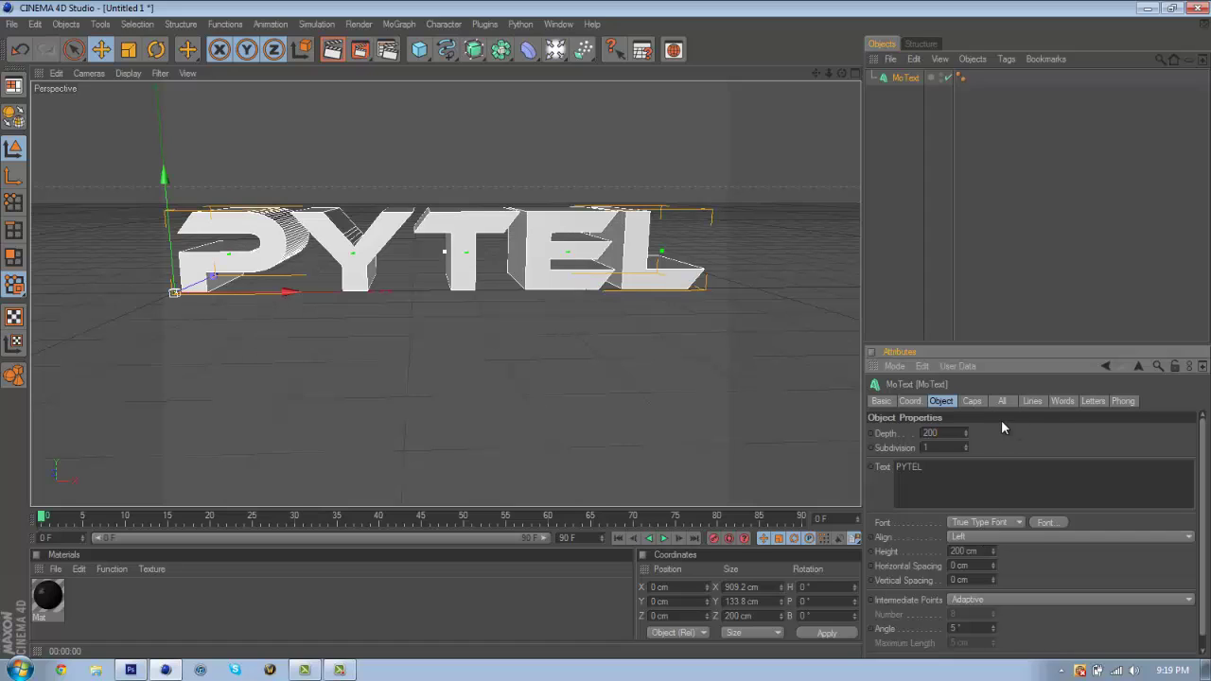
# Set both the start and end caps of the MoText to Fillet Cap.
pyautogui.click(972, 401)
pyautogui.click(955, 432)
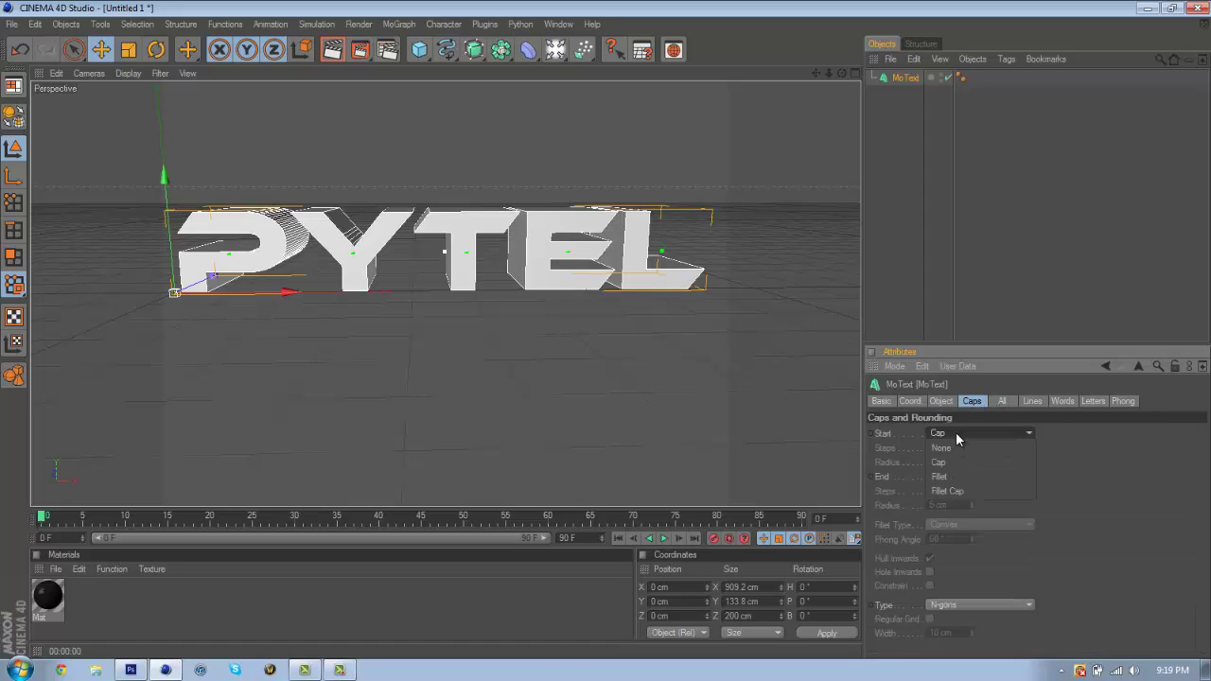
pyautogui.click(958, 491)
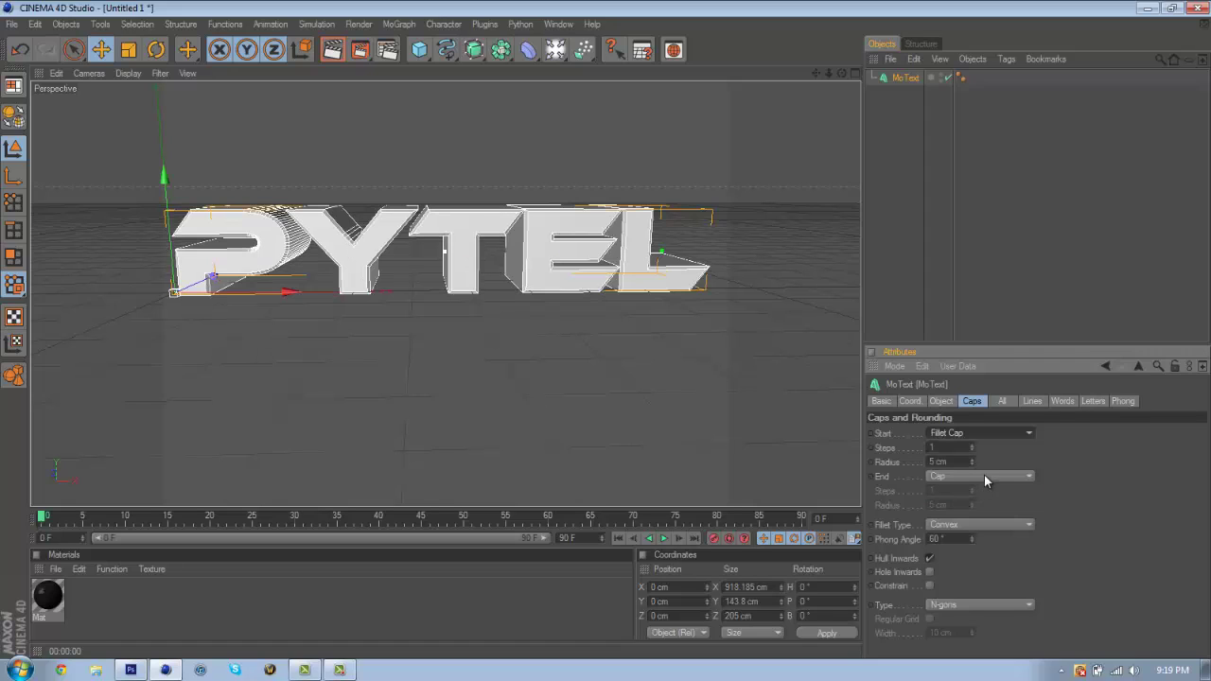
pyautogui.click(985, 474)
pyautogui.click(965, 536)
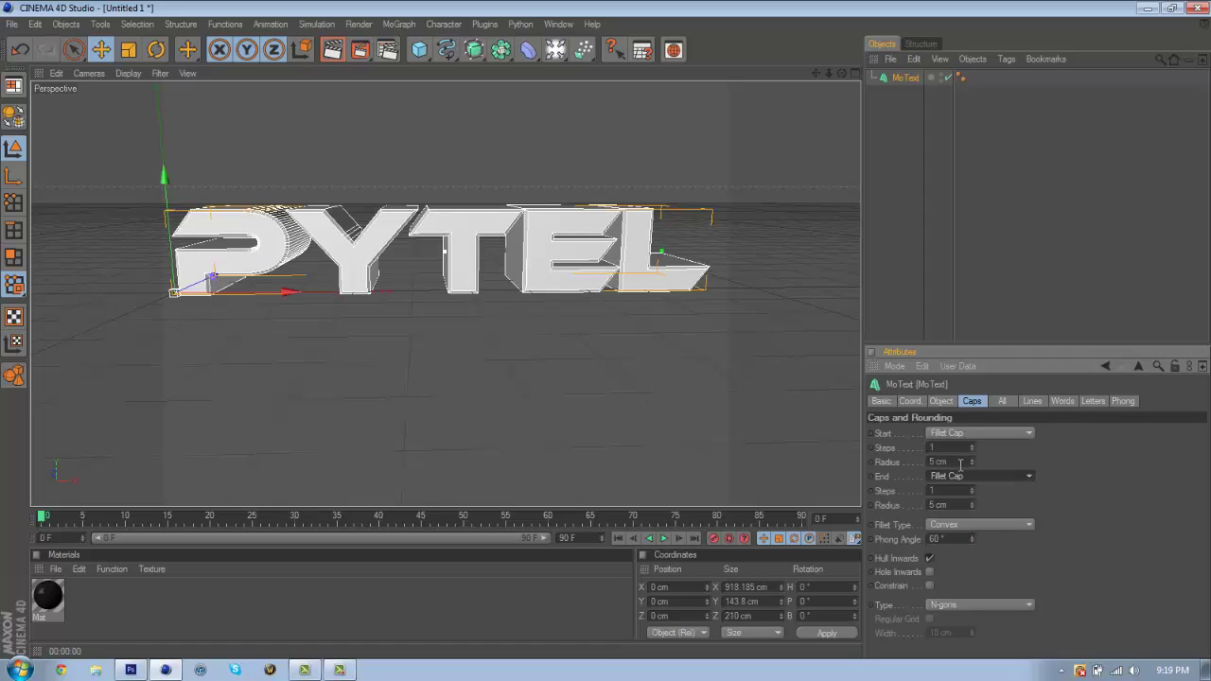
# Set the start cap radius to 3 cm, the end cap radius to 1 cm and the fillet type to Engraved.
pyautogui.doubleClick(961, 462)
pyautogui.write('3')
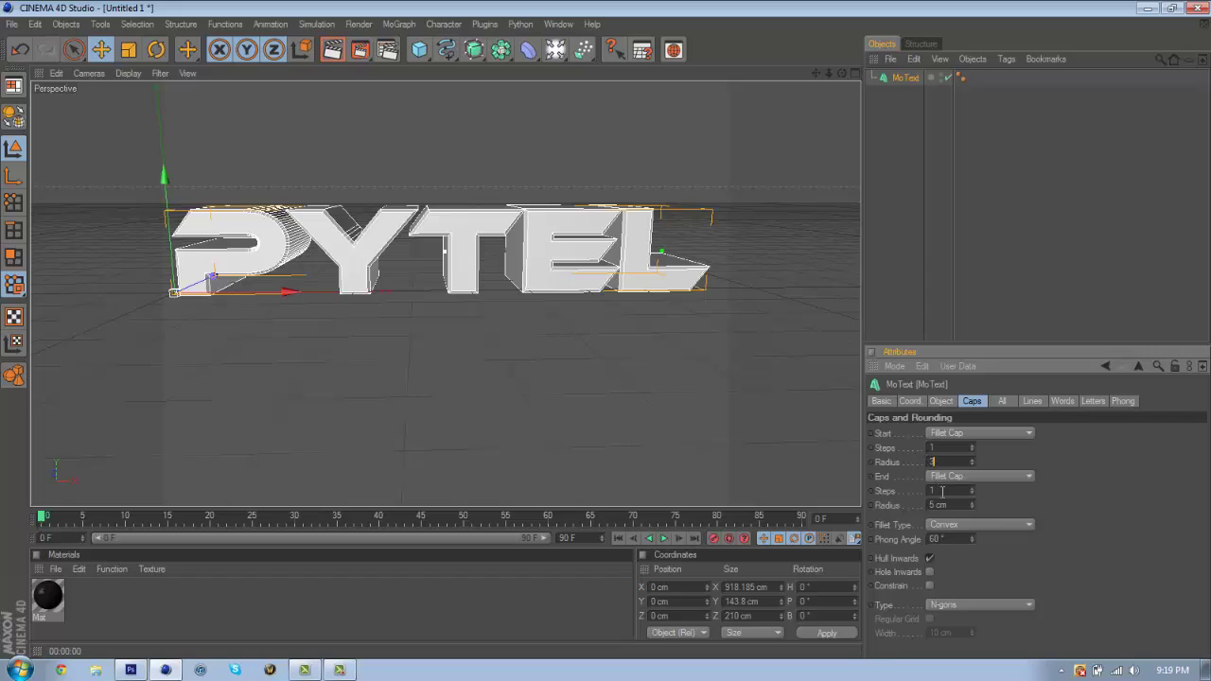
pyautogui.doubleClick(951, 504)
pyautogui.write('1')
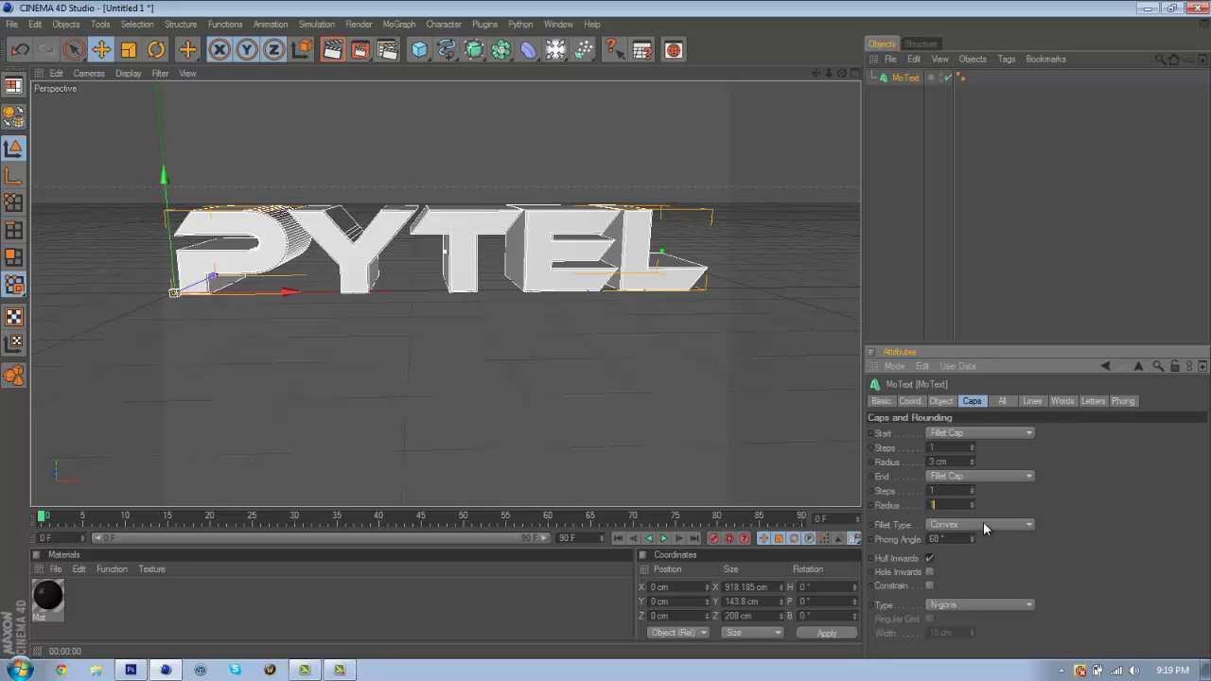
pyautogui.click(983, 525)
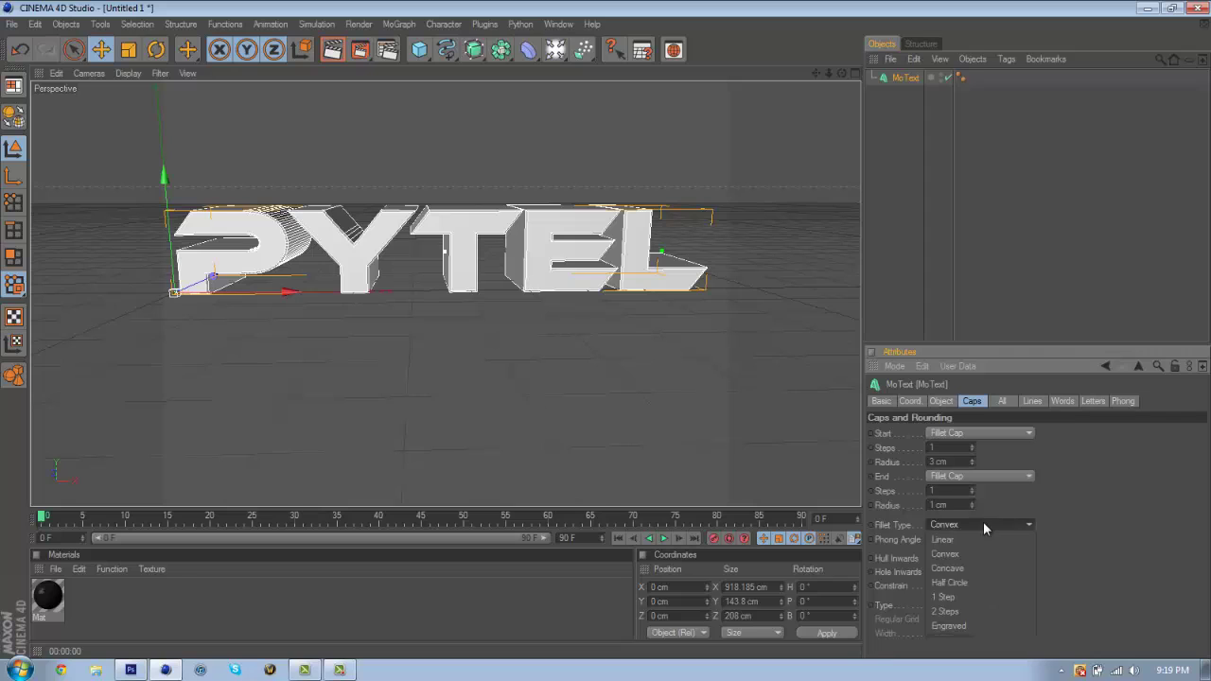
pyautogui.click(979, 622)
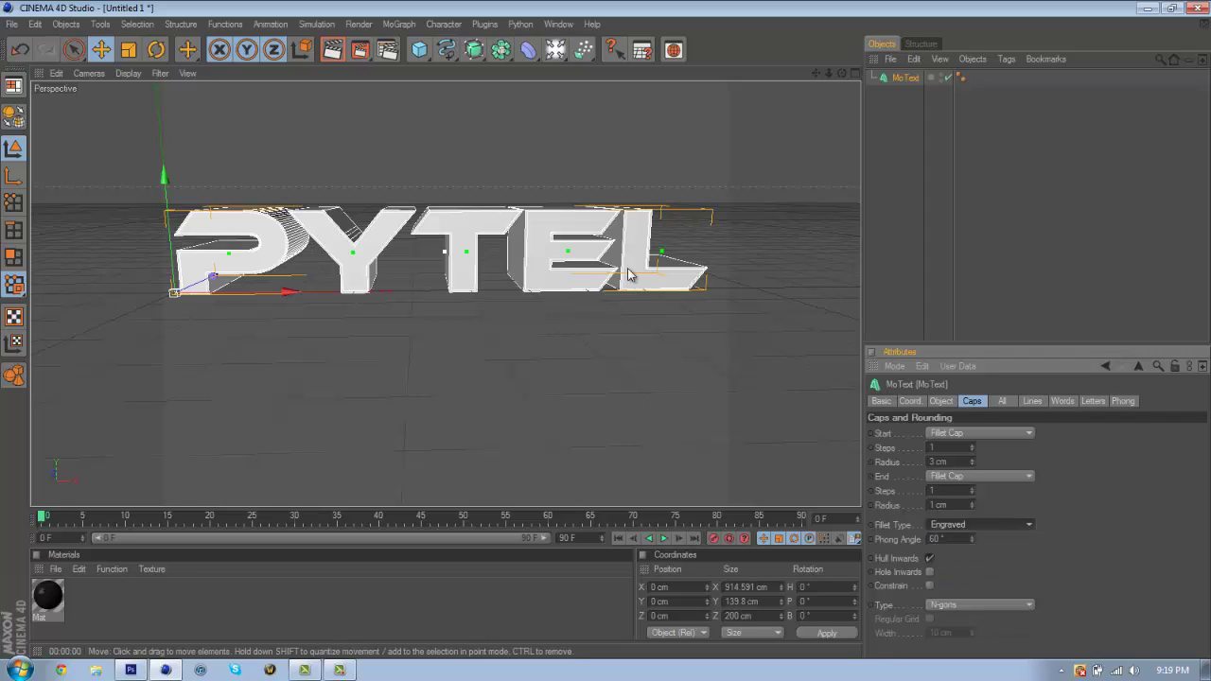
# Render the perspective view to preview the engraved lettering, and reselect the MoText object.
pyautogui.click(333, 49)
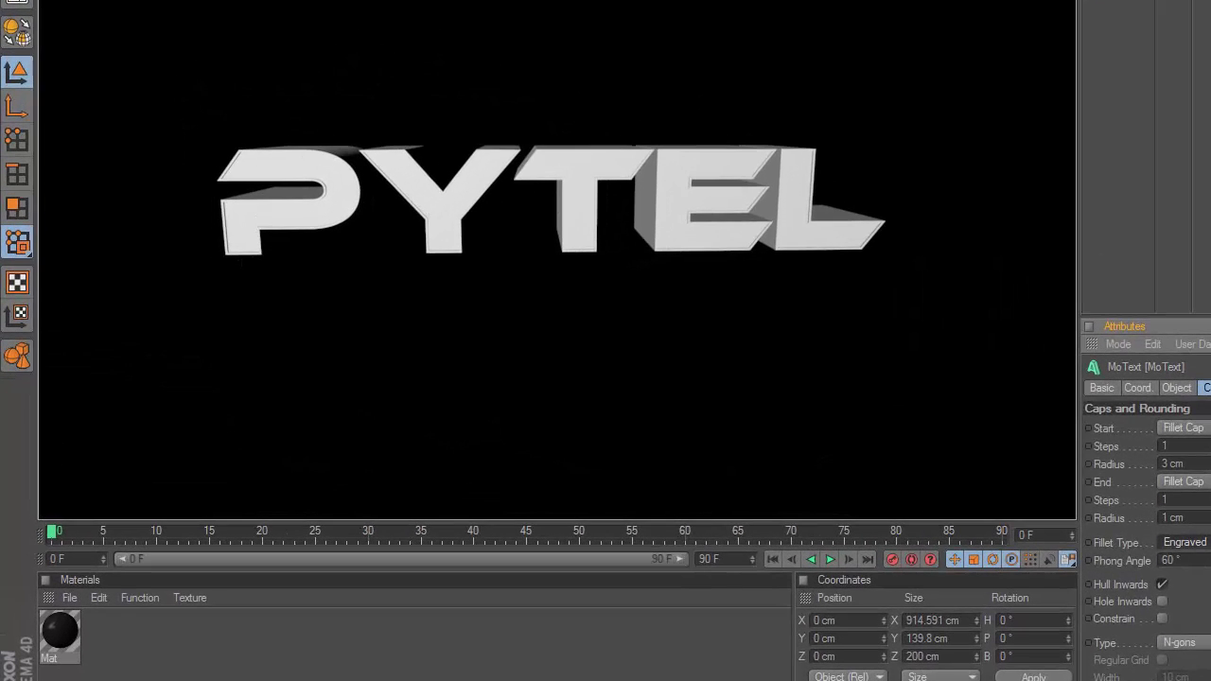
pyautogui.click(835, 115)
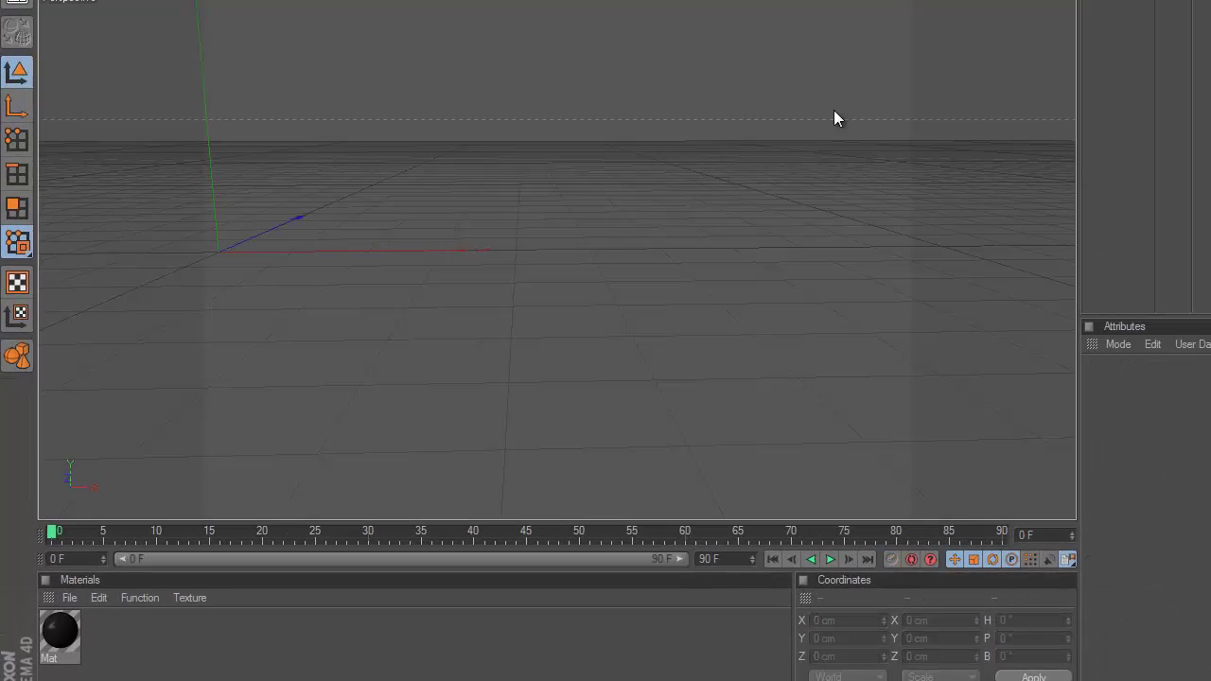
pyautogui.click(1133, 0)
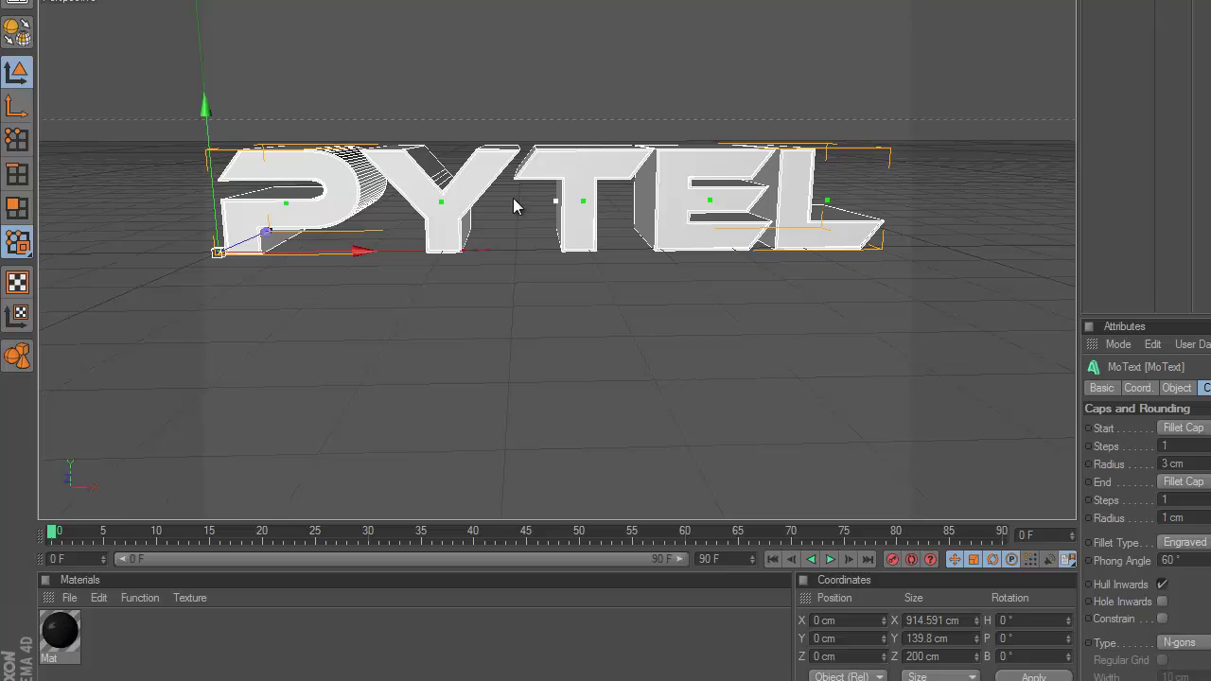
# Check the Color and Reflection settings of the black Mat material and apply it to the MoText object.
pyautogui.click(56, 632)
pyautogui.doubleClick(58, 631)
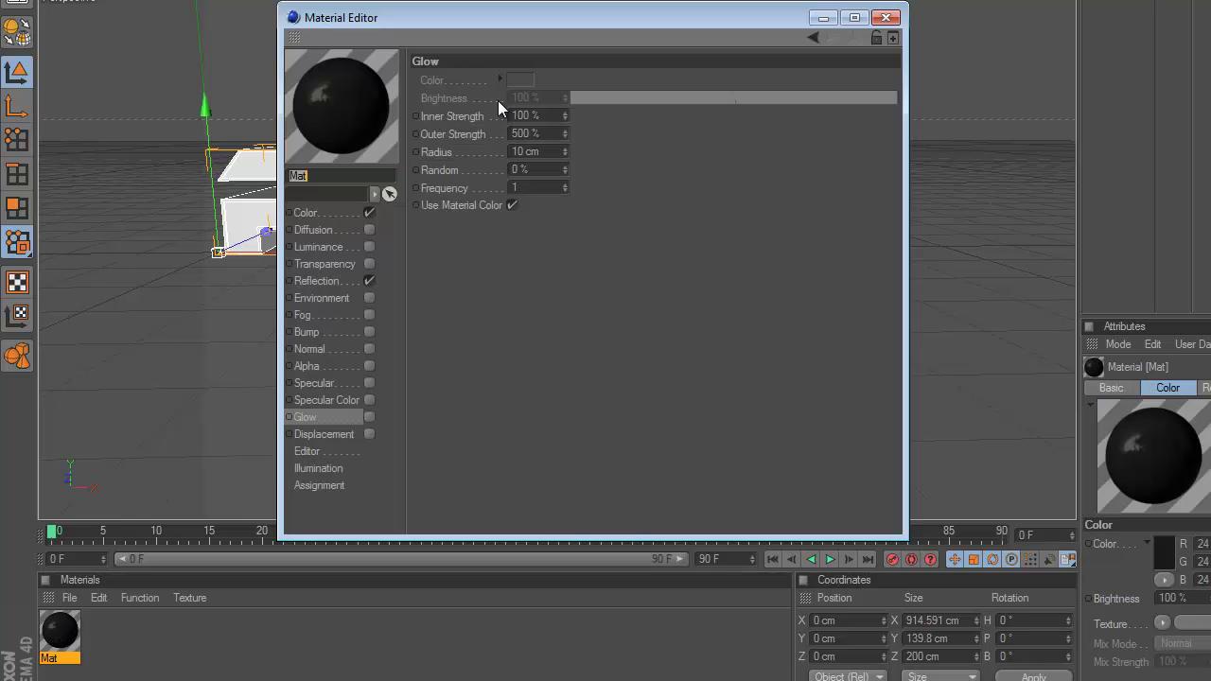
pyautogui.click(329, 216)
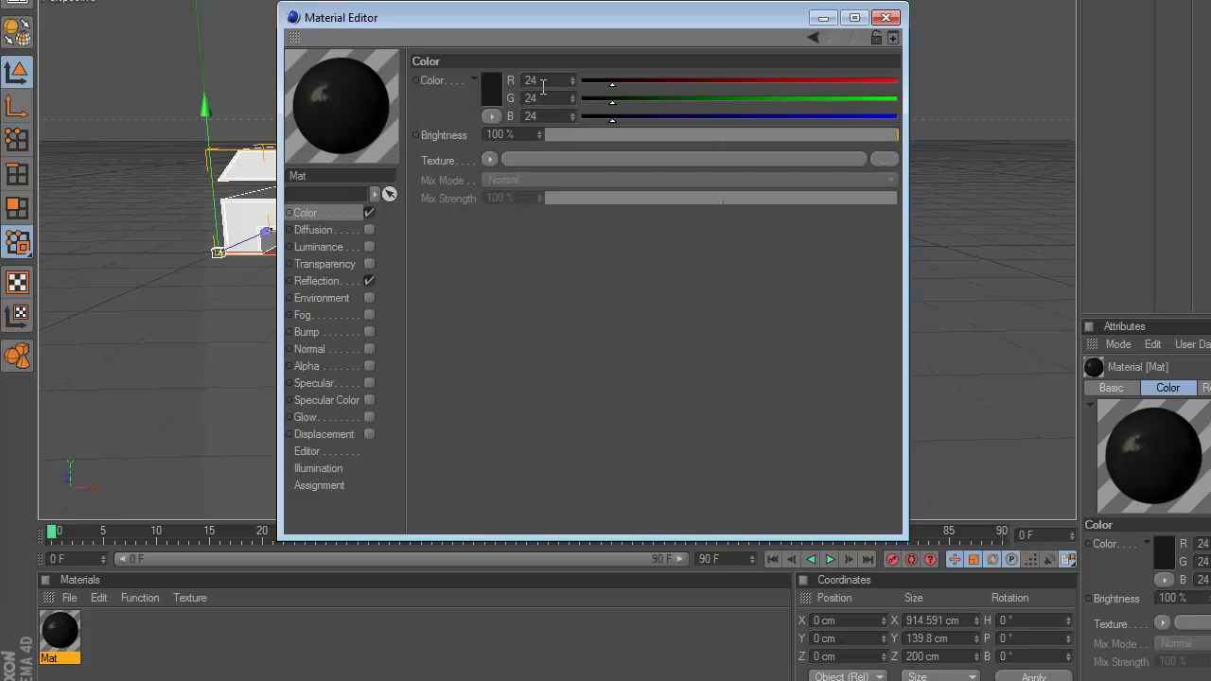
pyautogui.click(316, 282)
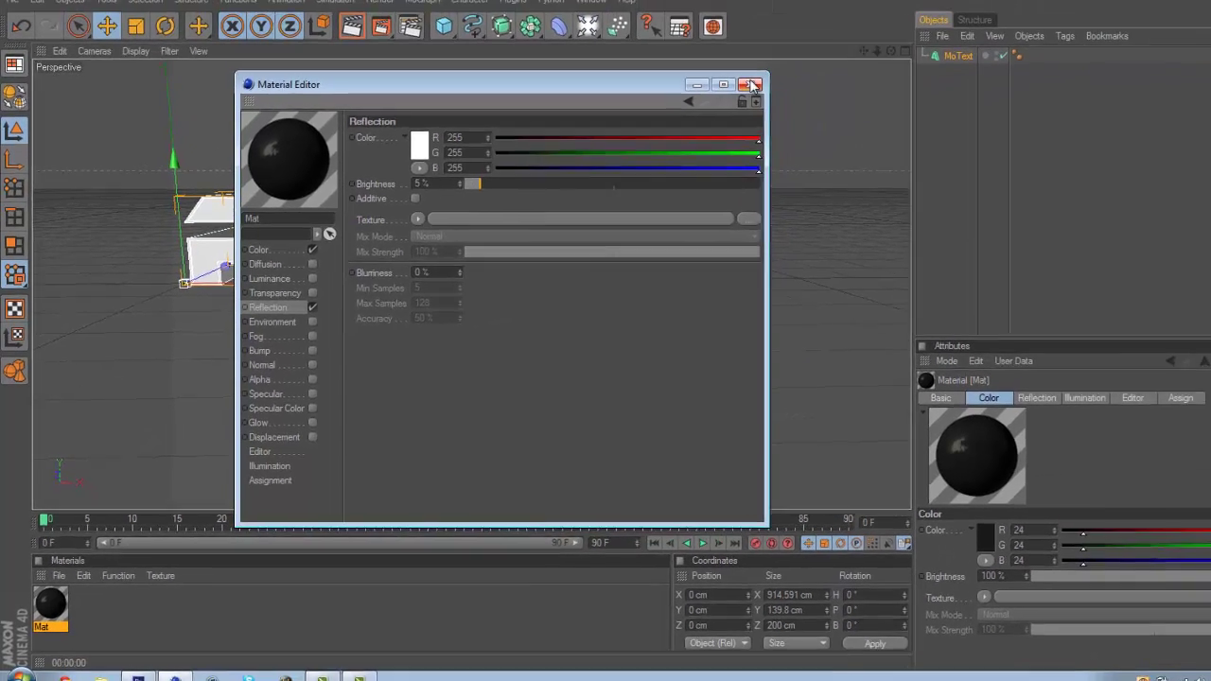
pyautogui.click(886, 17)
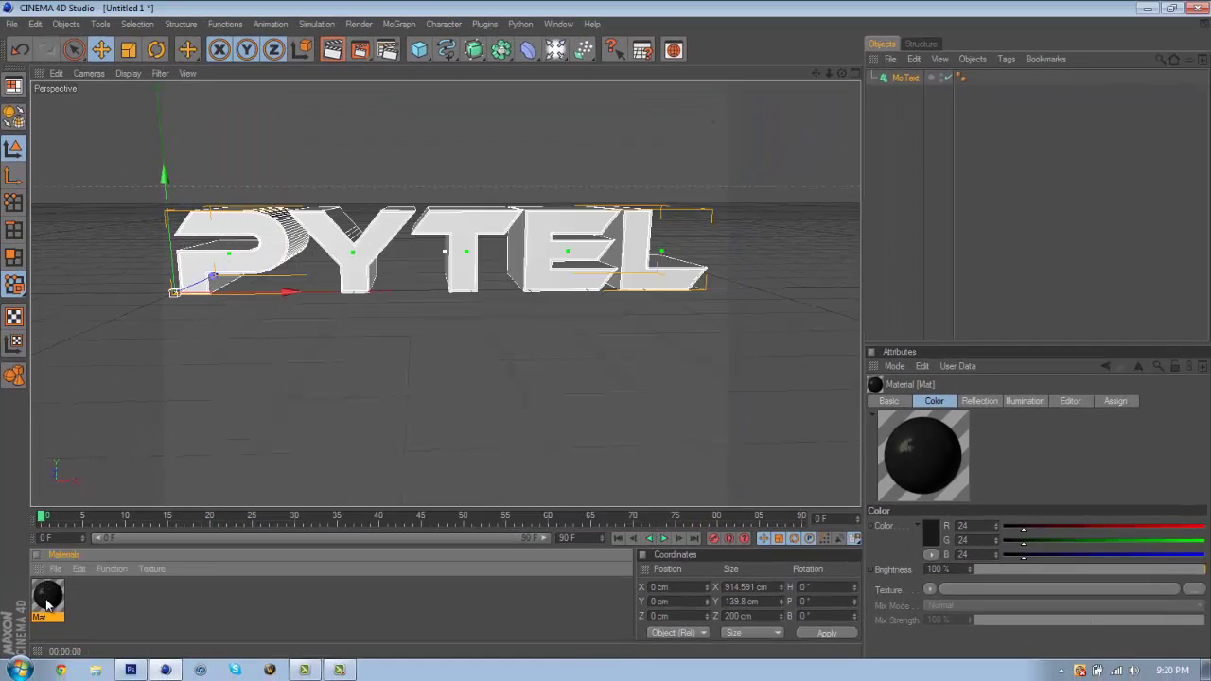
pyautogui.moveTo(47, 606); pyautogui.dragTo(902, 80)
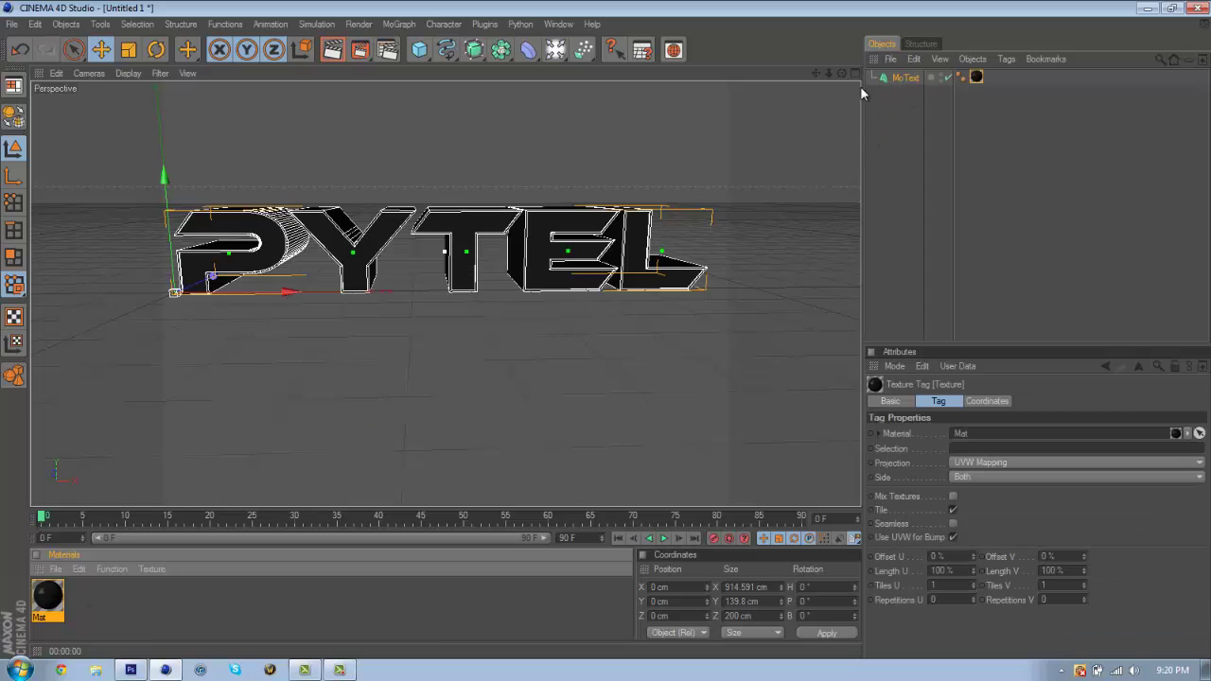
# Break the MoText into 30 random pieces with the Thrausi plugin and close its window.
pyautogui.click(484, 24)
pyautogui.moveTo(516, 79)
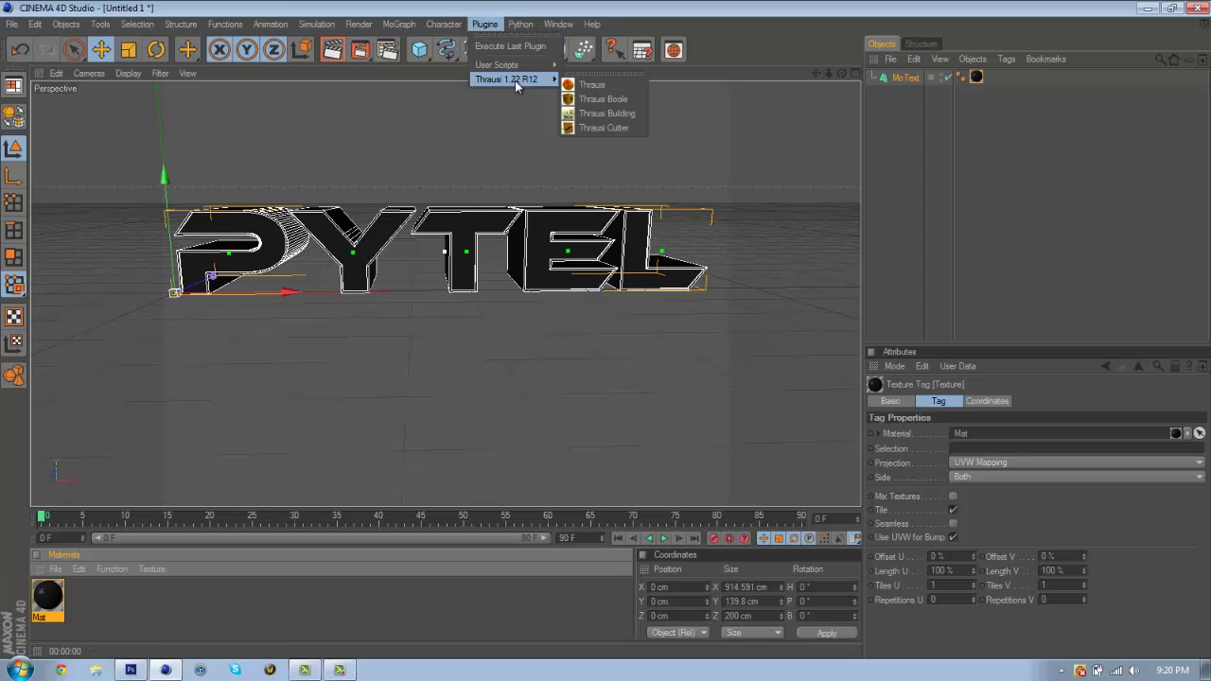
pyautogui.click(611, 86)
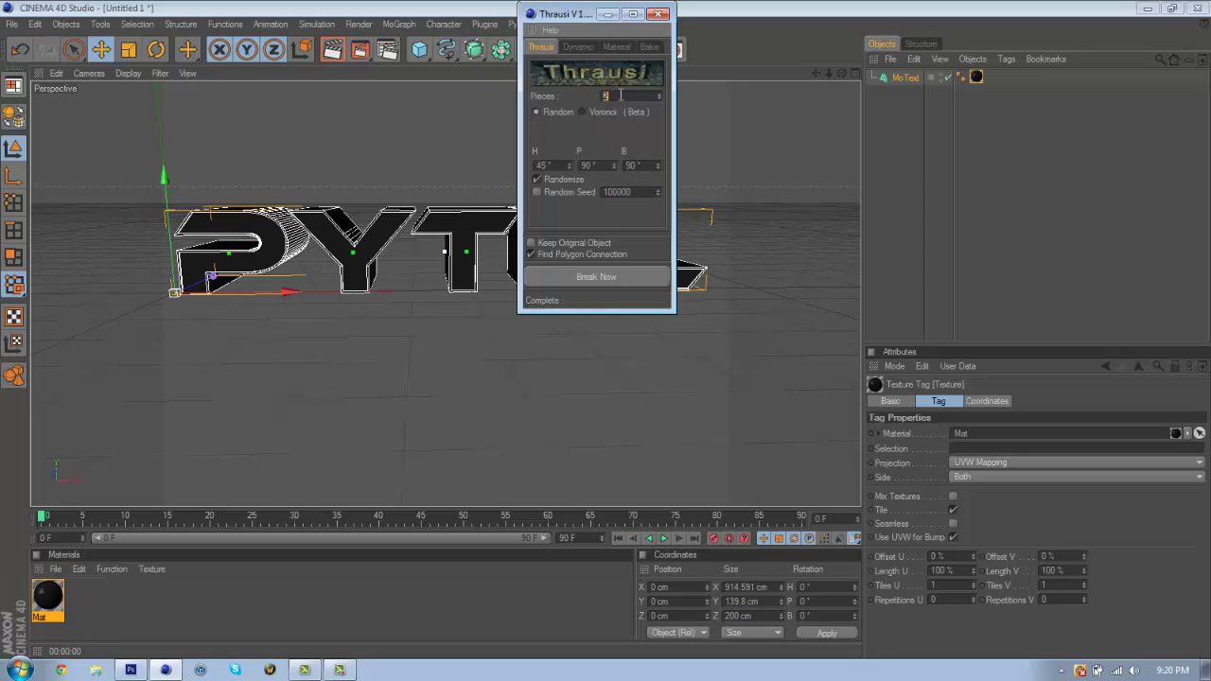
pyautogui.write('30')
pyautogui.click(597, 277)
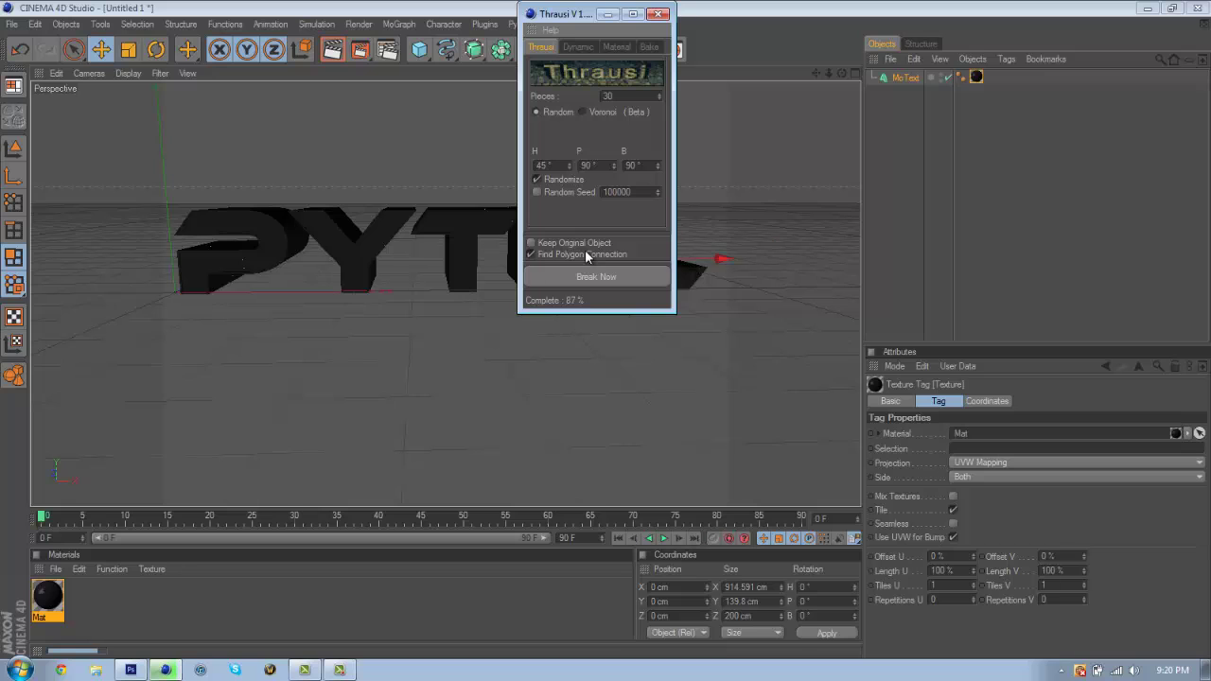
pyautogui.click(659, 14)
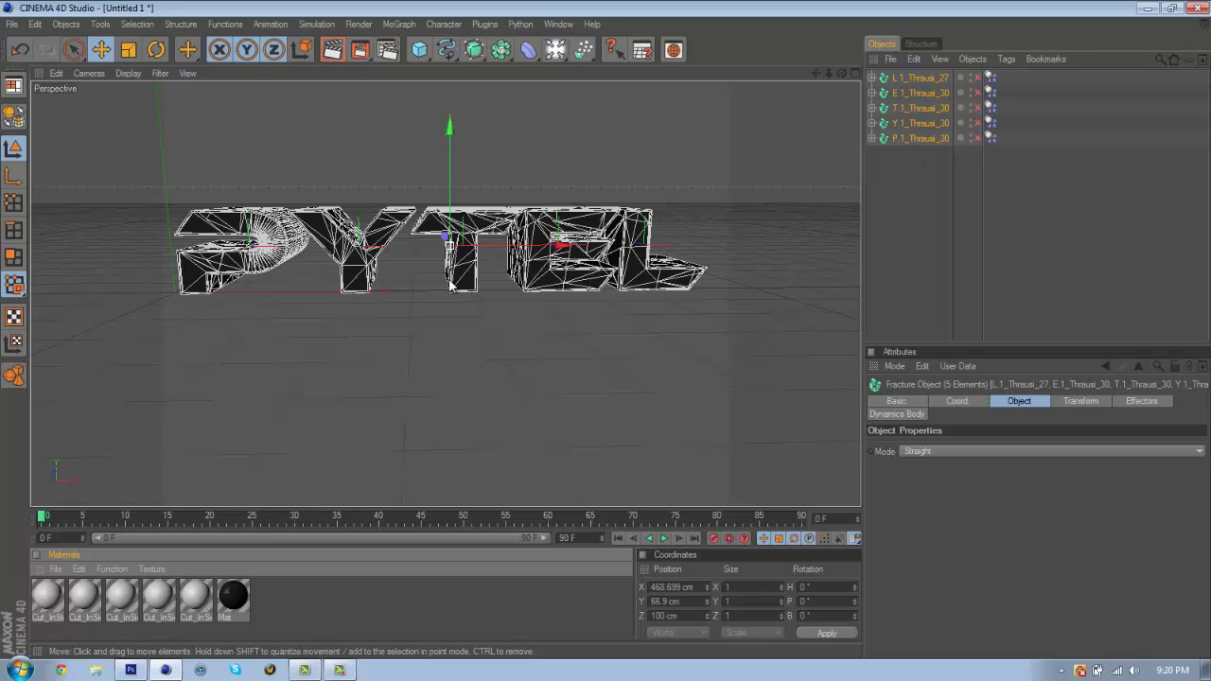
# Enable the five Thrausi fracture objects for the letters P, Y, T, E and L.
pyautogui.click(977, 138)
pyautogui.click(978, 123)
pyautogui.click(977, 108)
pyautogui.click(977, 93)
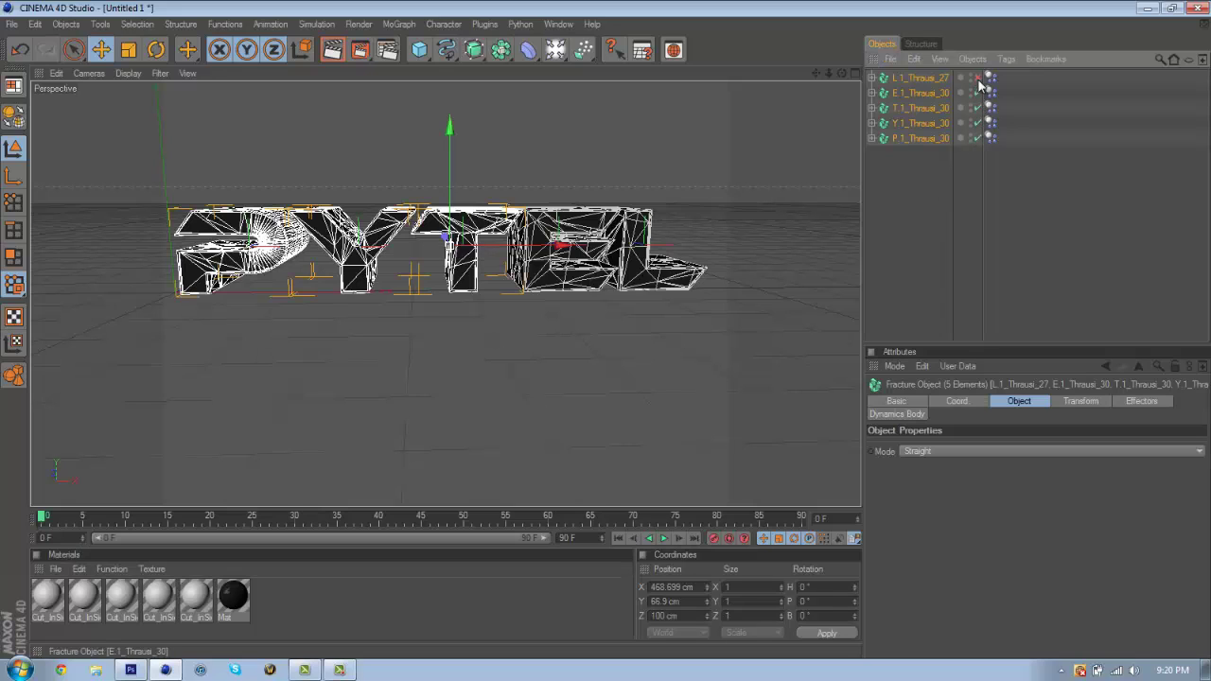
pyautogui.click(977, 78)
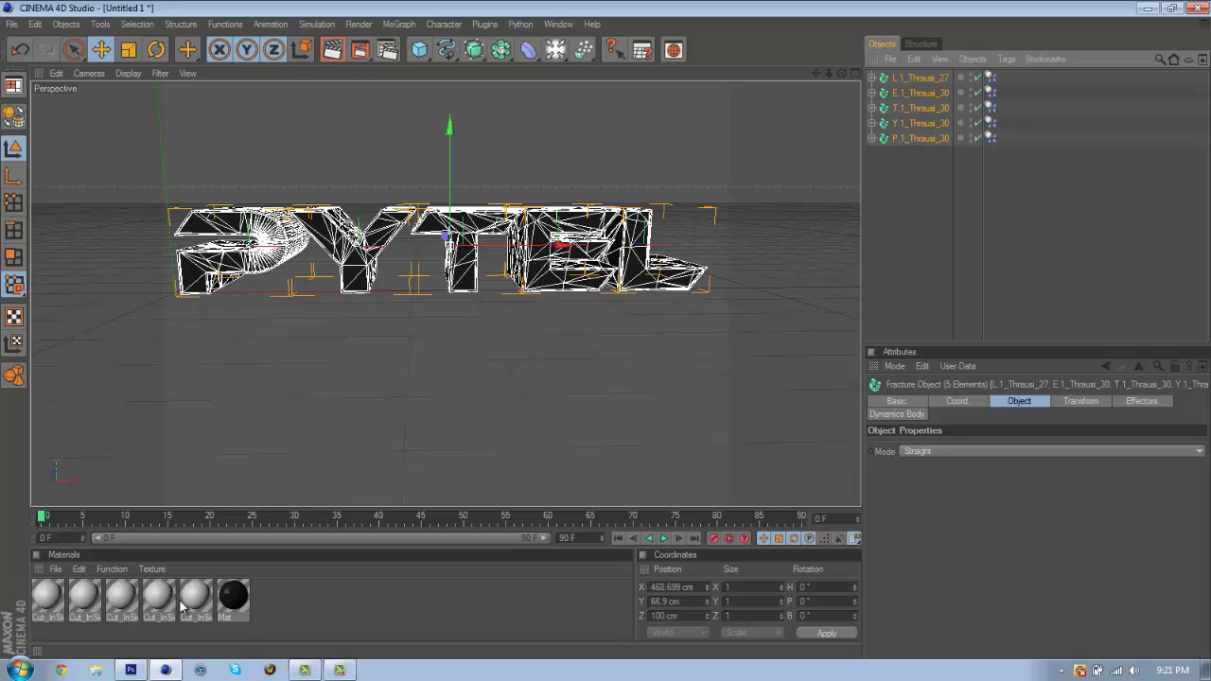
# Set the first Cut_InSide material's colour to pure red (RGB 255, 0, 0) after checking the reference wallpaper.
pyautogui.doubleClick(49, 596)
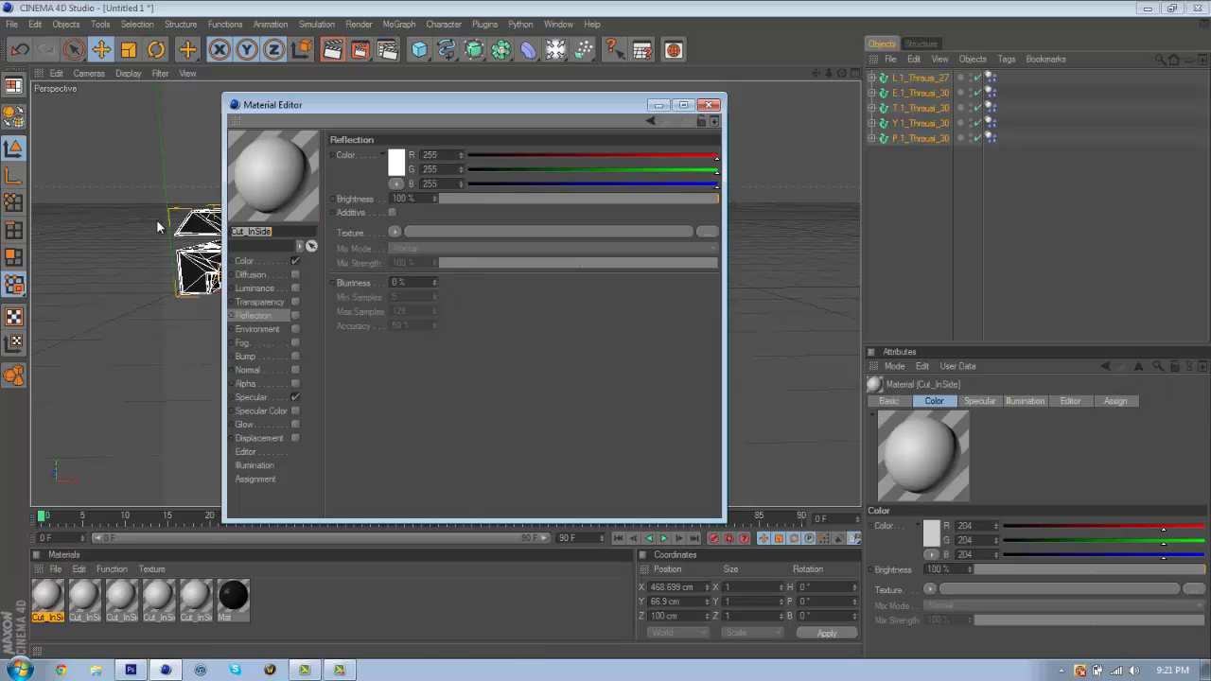
pyautogui.click(1148, 9)
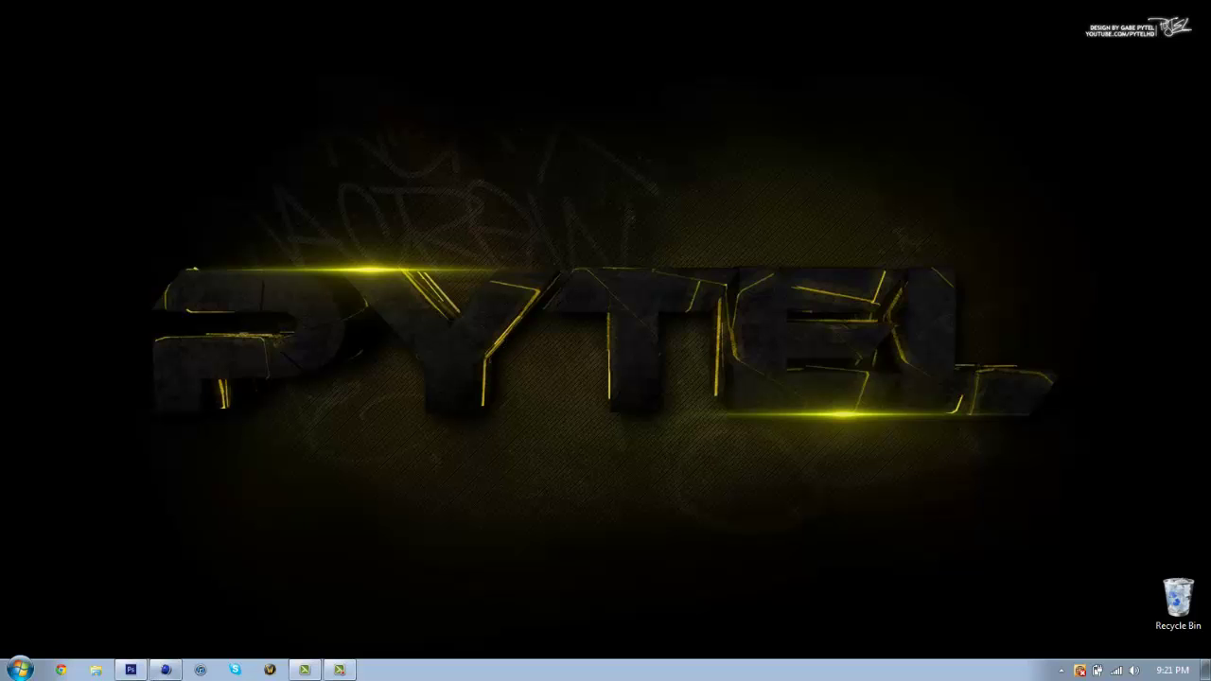
pyautogui.click(166, 670)
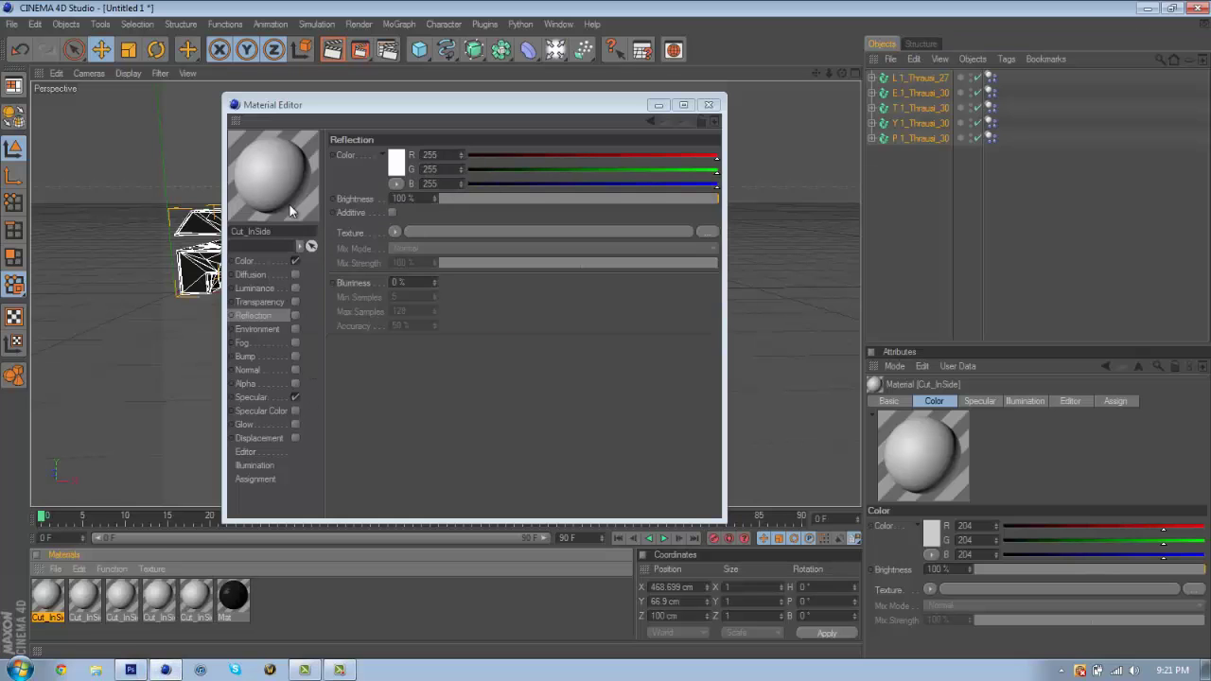
pyautogui.click(244, 261)
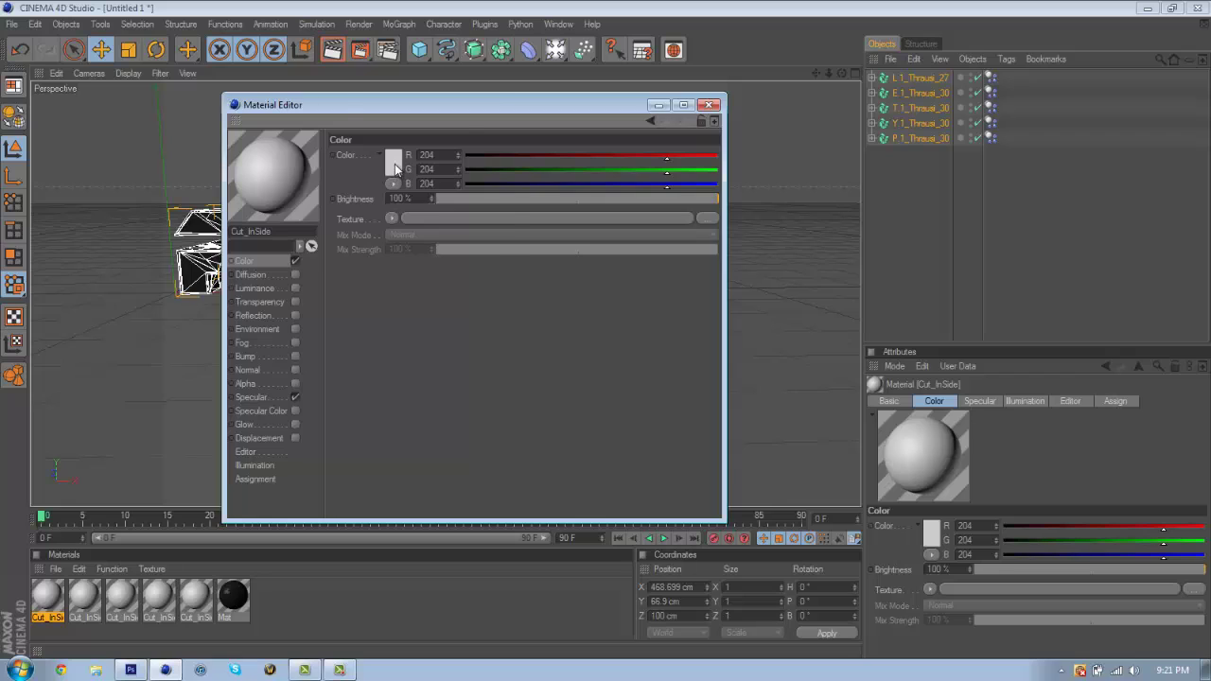
pyautogui.click(394, 169)
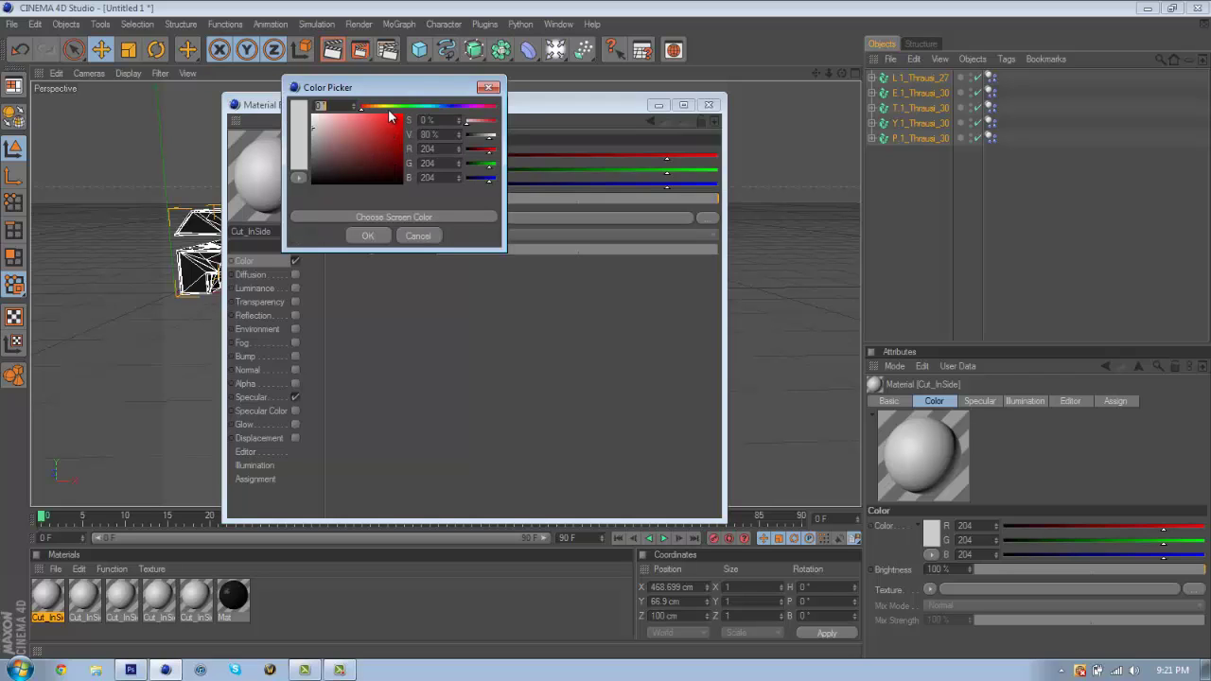
pyautogui.moveTo(397, 133); pyautogui.dragTo(403, 113)
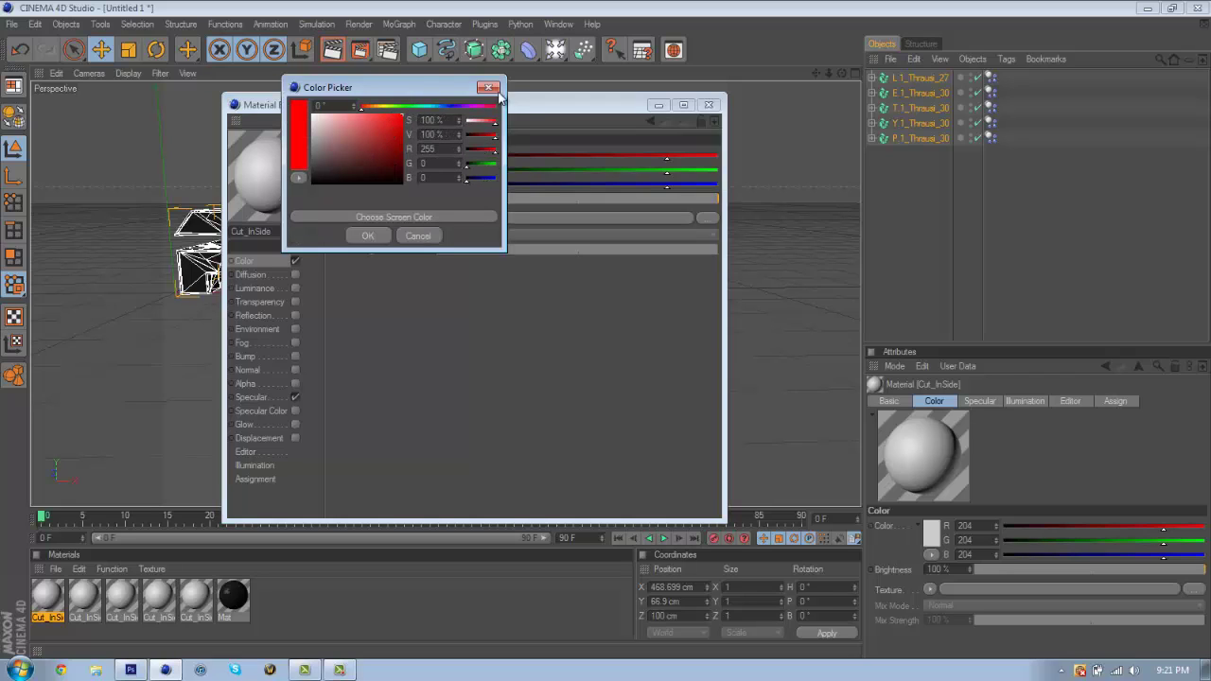
pyautogui.click(367, 236)
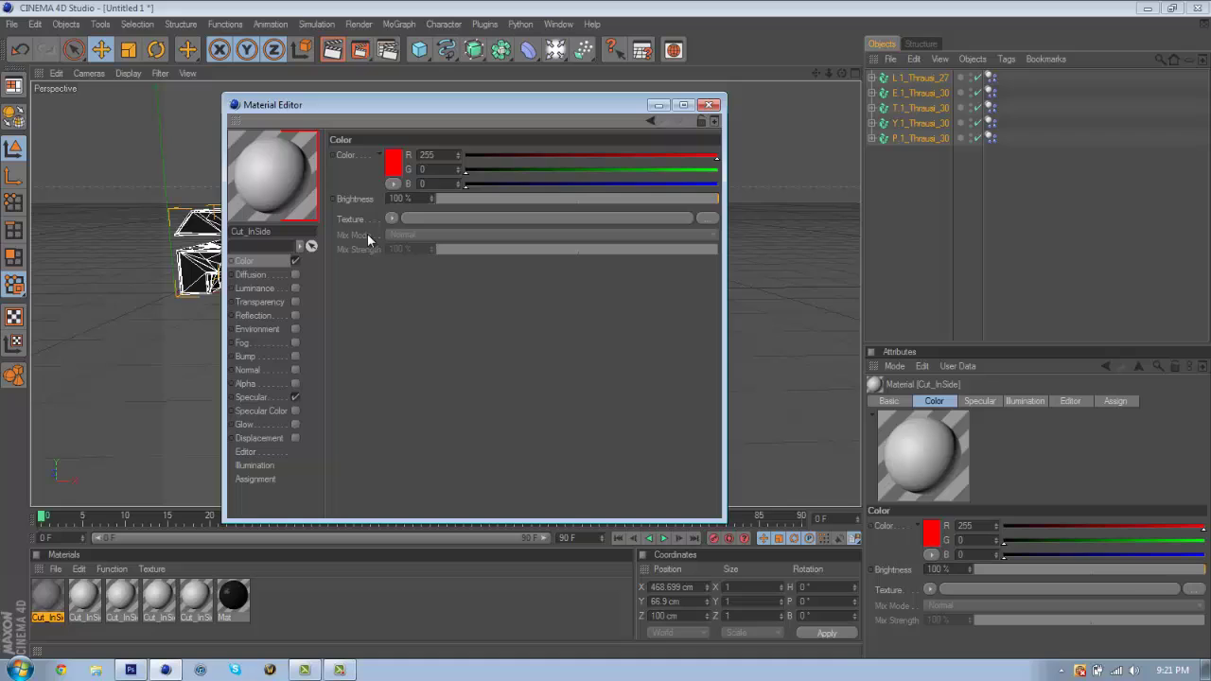
# Enable Reflection on the red Cut_InSide material with a brightness of 8%.
pyautogui.click(260, 314)
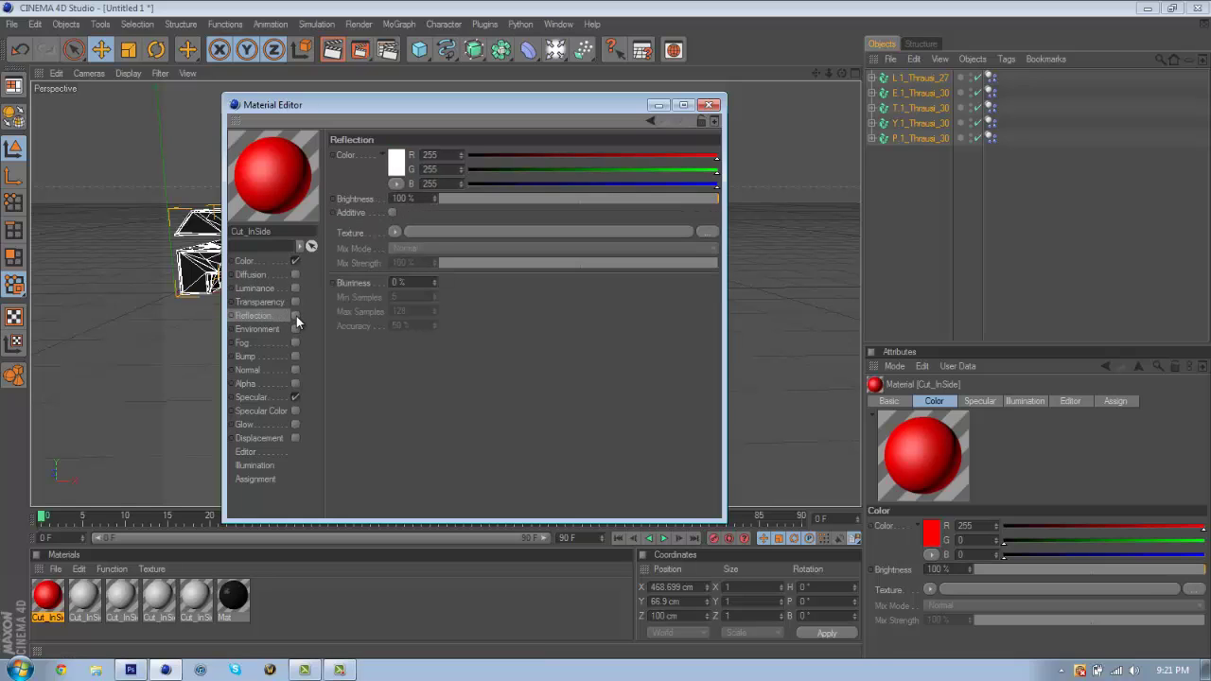
pyautogui.click(296, 315)
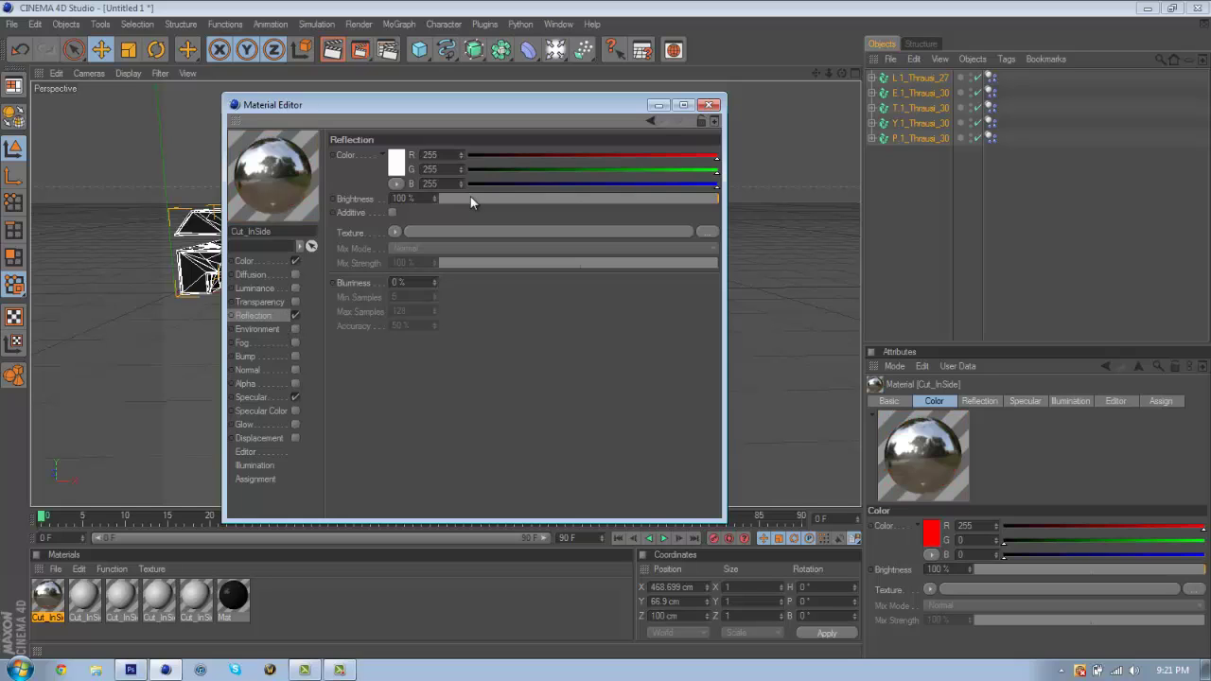
pyautogui.moveTo(494, 199); pyautogui.dragTo(465, 198)
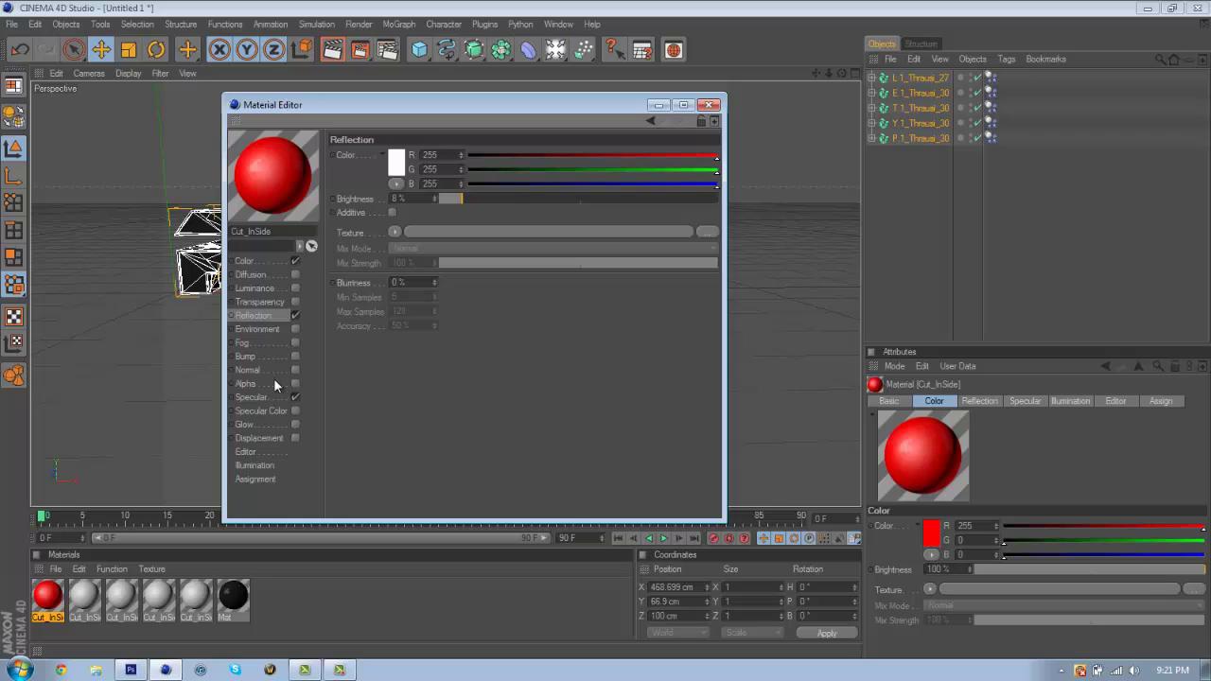
# Enable Glow on the red Cut_InSide material with an outer strength of 175%.
pyautogui.click(273, 424)
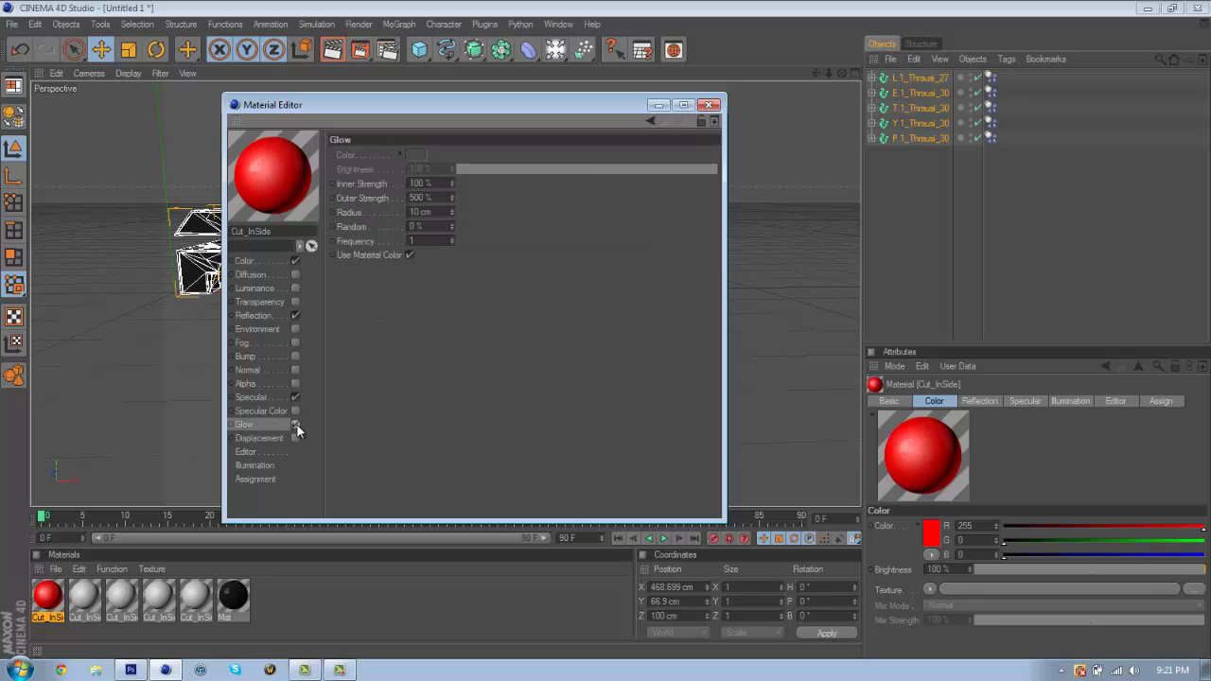
pyautogui.click(295, 425)
pyautogui.click(436, 197)
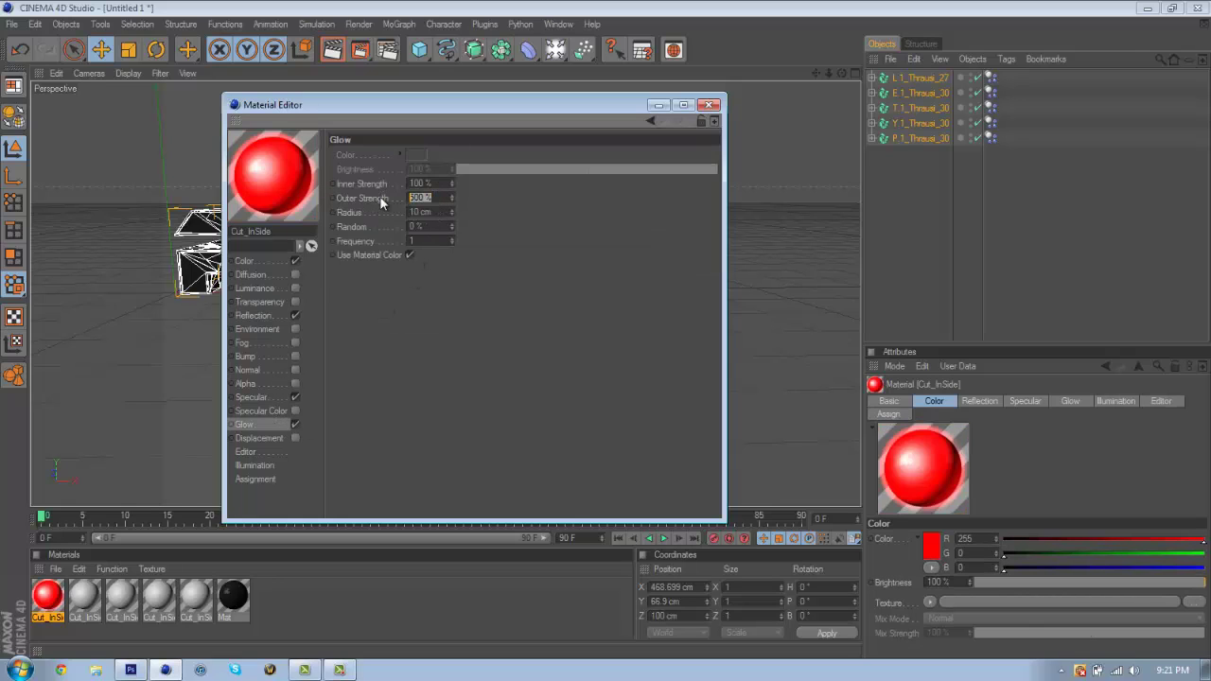
pyautogui.write('175')
pyautogui.press('Return')
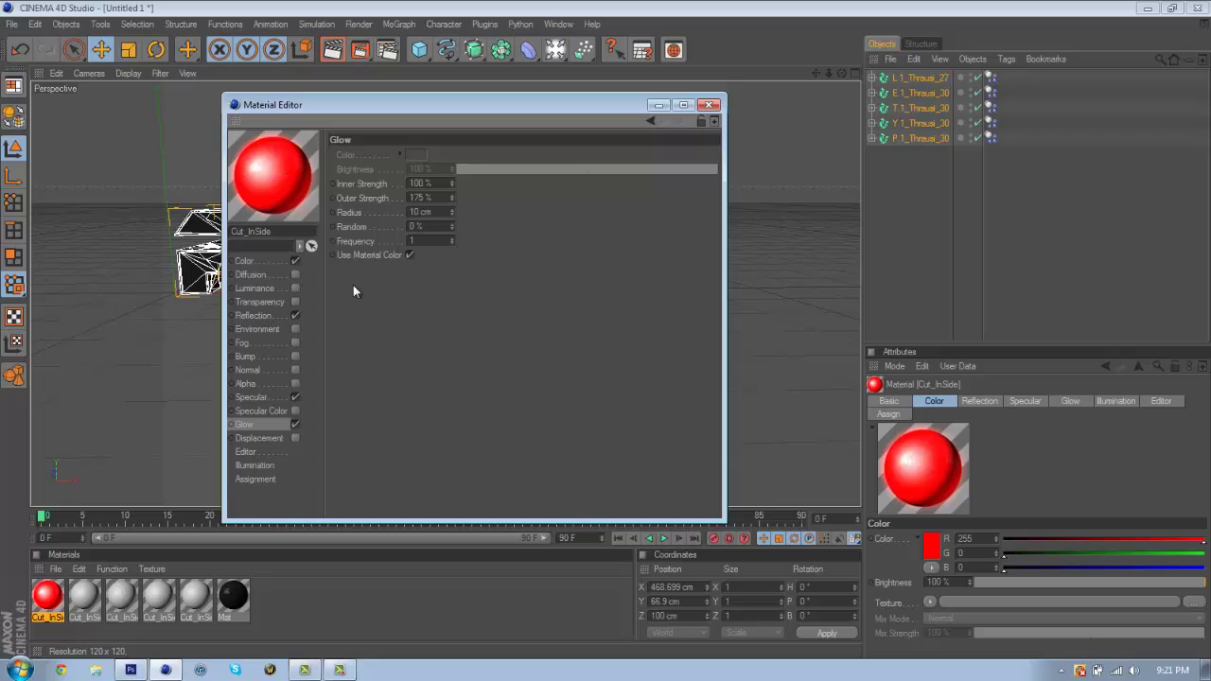
# Change the material preview to Object (Soft Shadow) and close the Material Editor.
pyautogui.rightClick(287, 173)
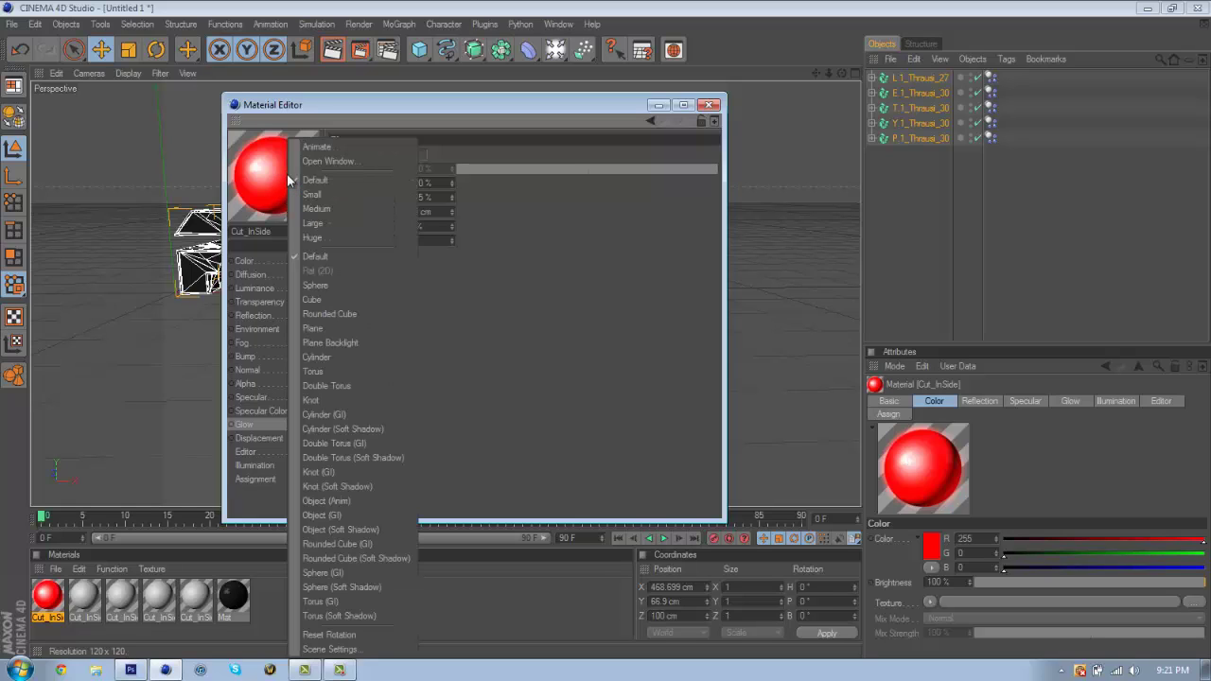
pyautogui.click(366, 532)
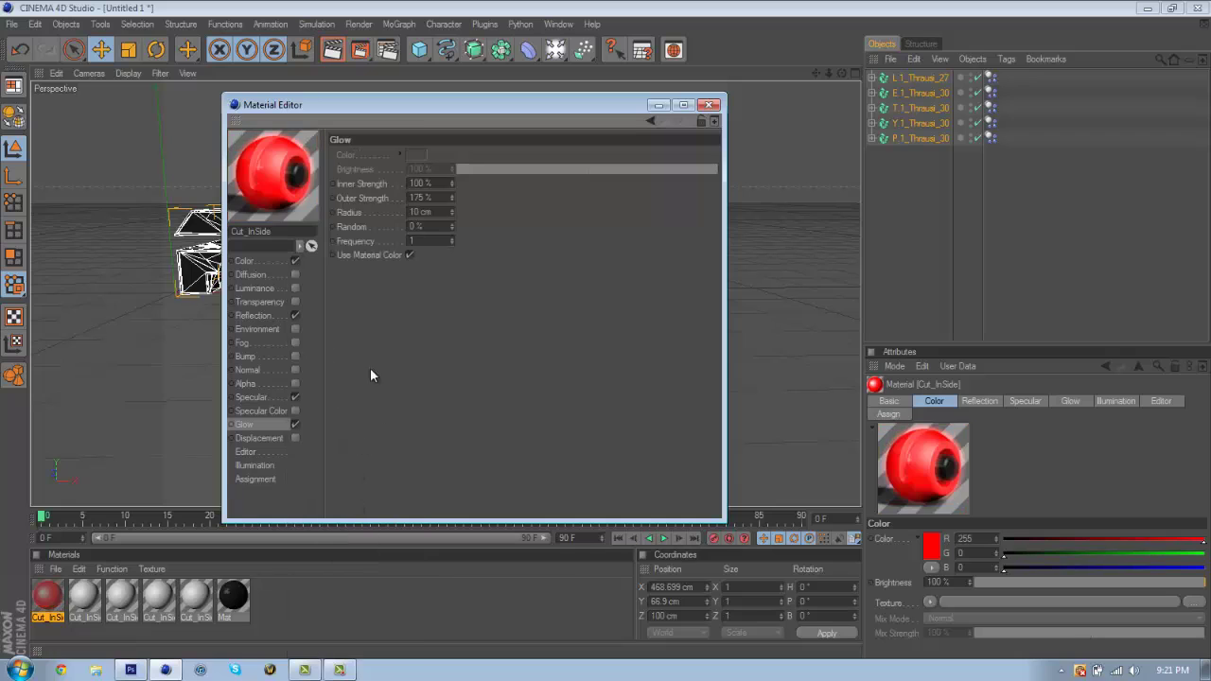
pyautogui.click(712, 105)
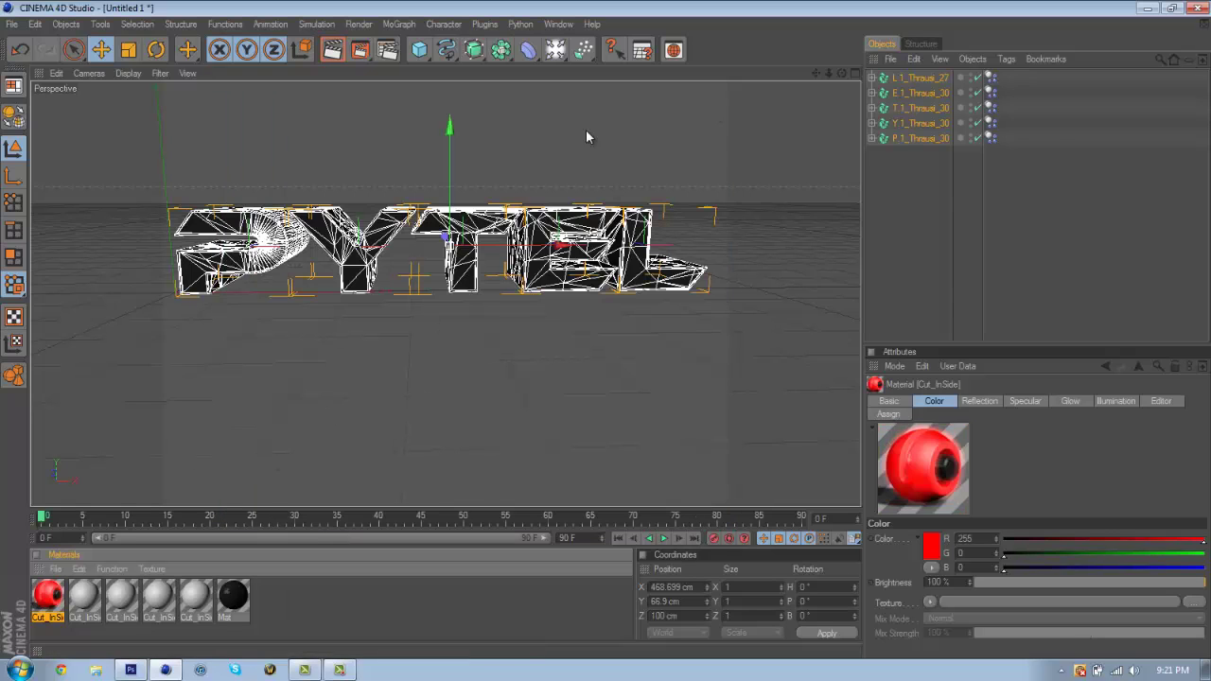
# Examine the material tags on the pieces of the letter L fracture object.
pyautogui.click(871, 77)
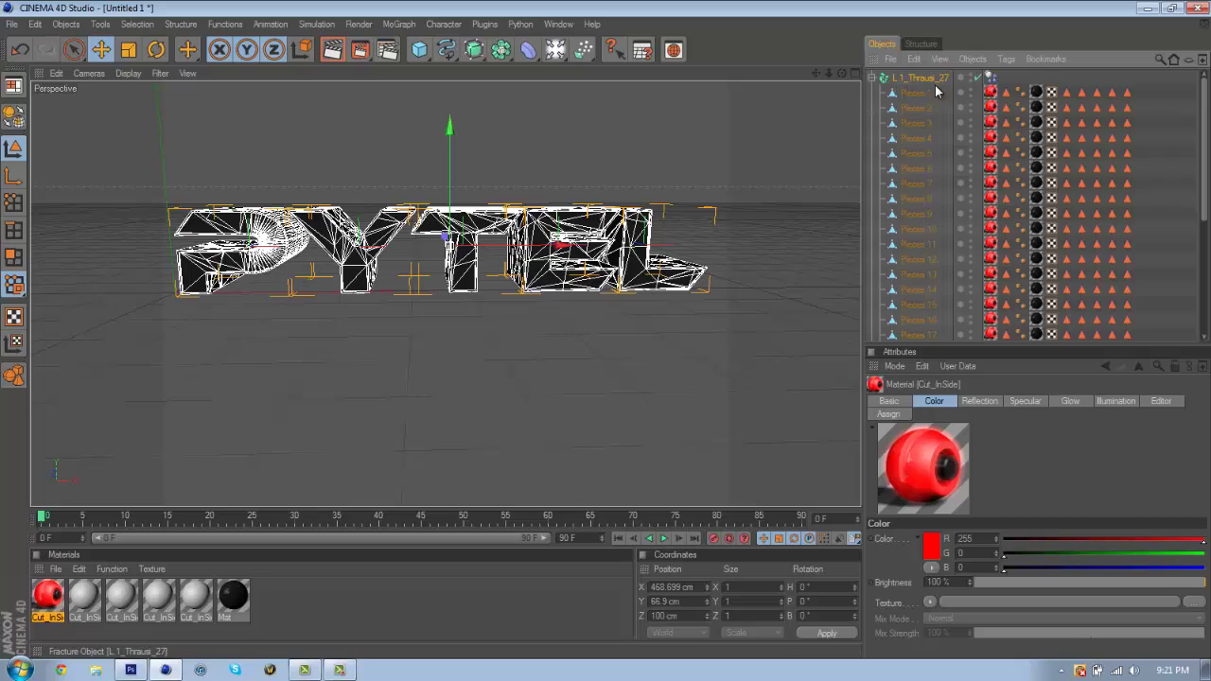
pyautogui.scroll(-5, 995, 151)
pyautogui.scroll(5, 993, 279)
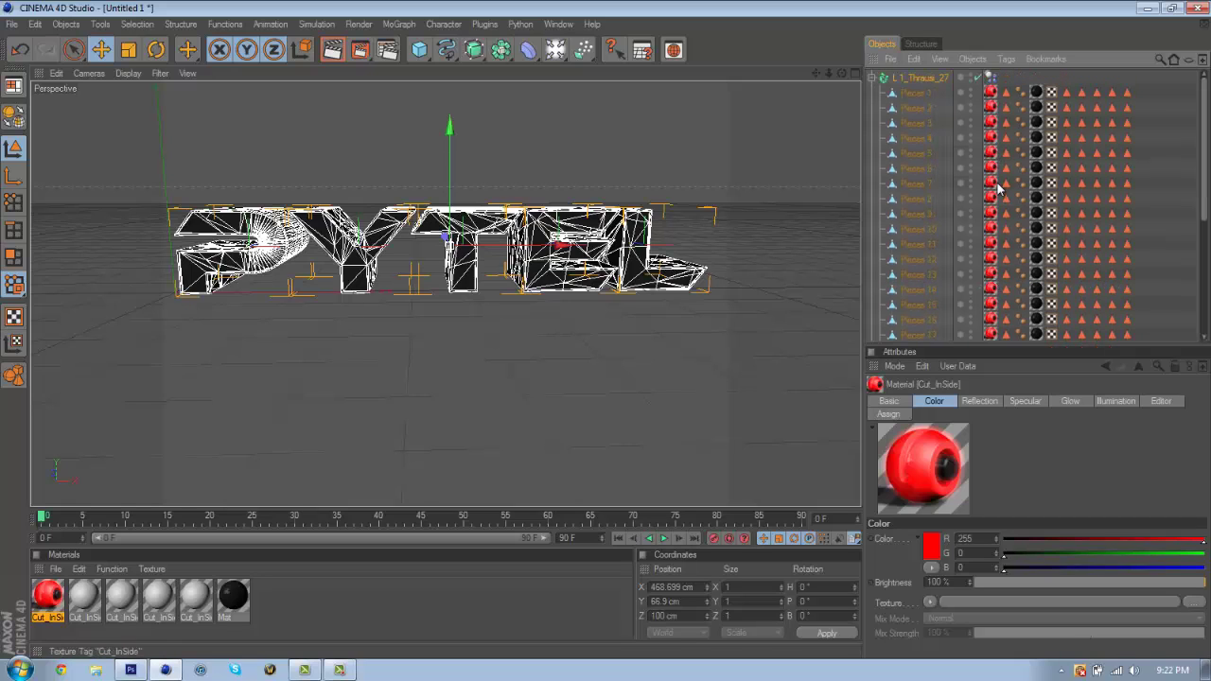
pyautogui.click(871, 77)
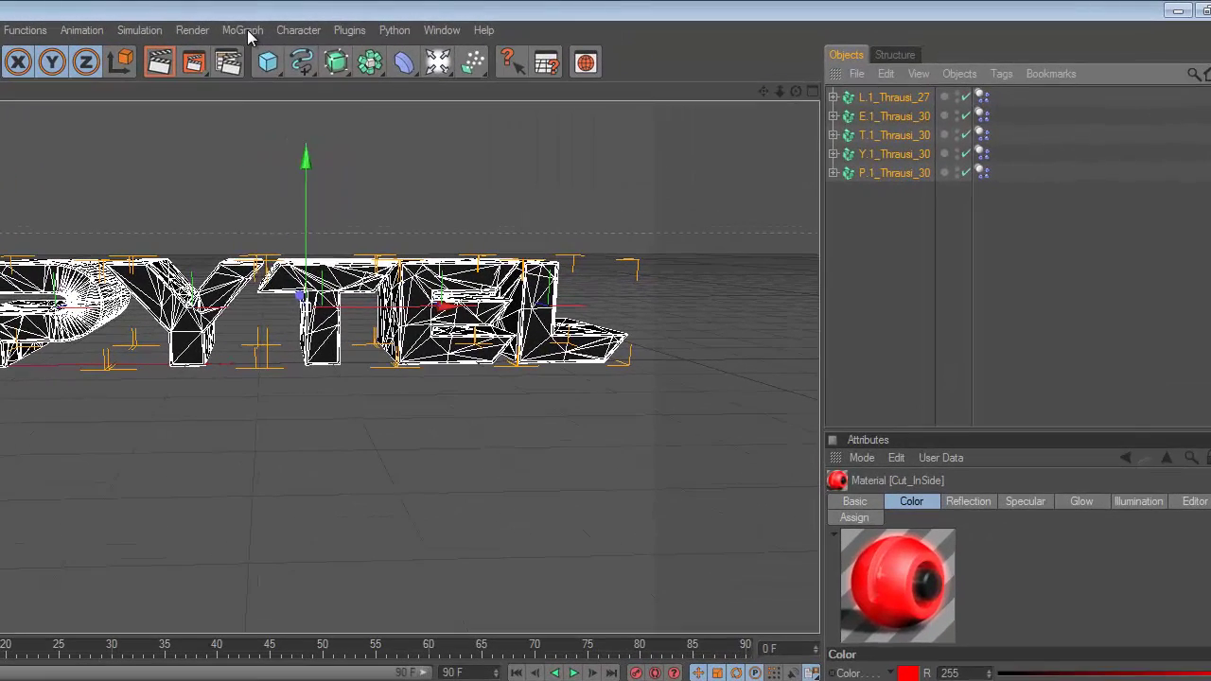
# Apply a MoGraph Random effector at 5% strength to the fractured letters and preview the render in the viewport.
pyautogui.click(398, 24)
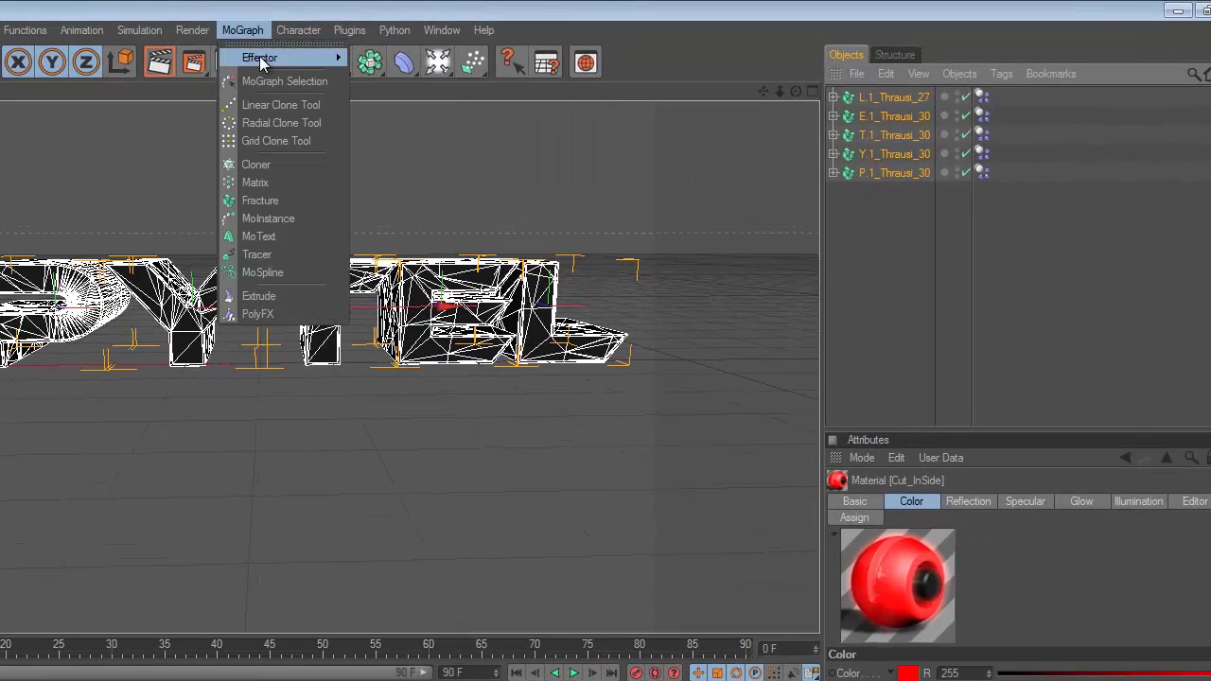
pyautogui.moveTo(435, 53)
pyautogui.click(392, 176)
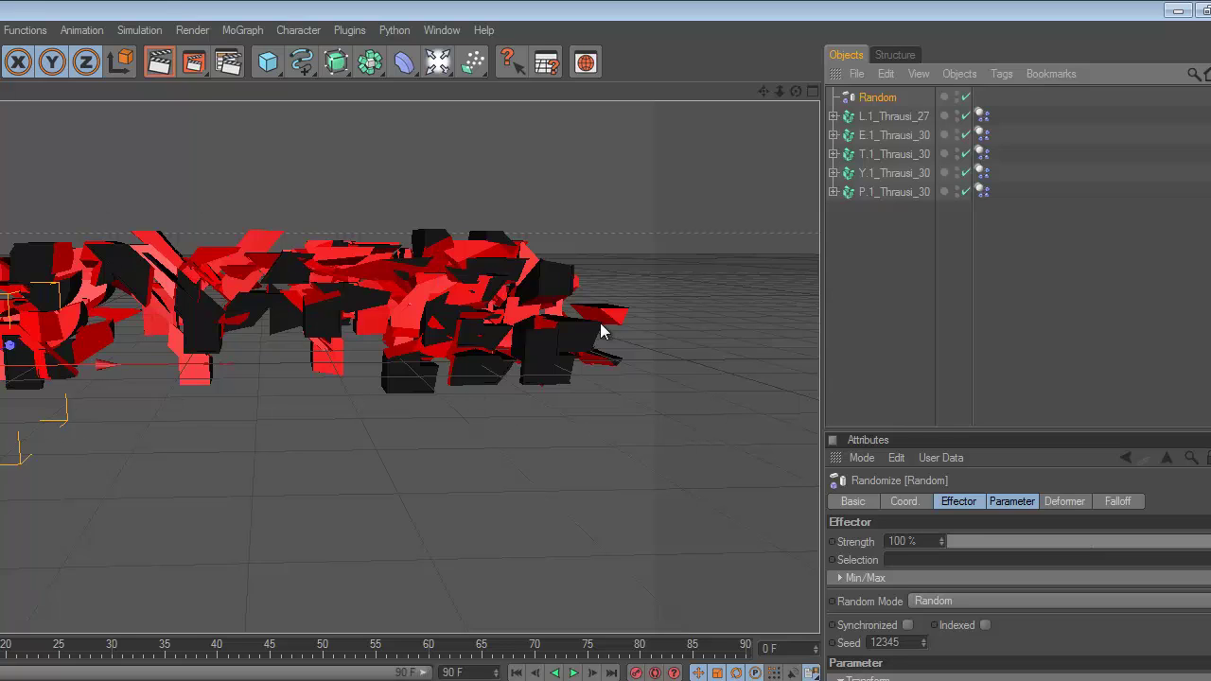
pyautogui.moveTo(964, 537); pyautogui.dragTo(963, 536)
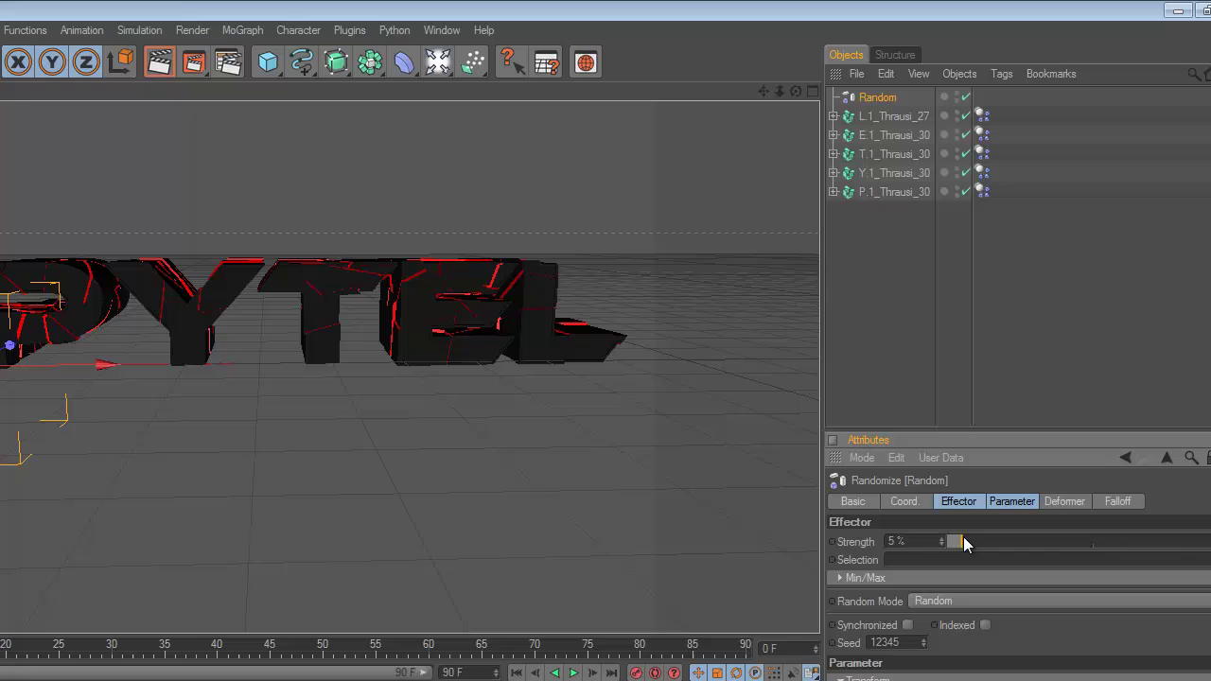
pyautogui.click(162, 63)
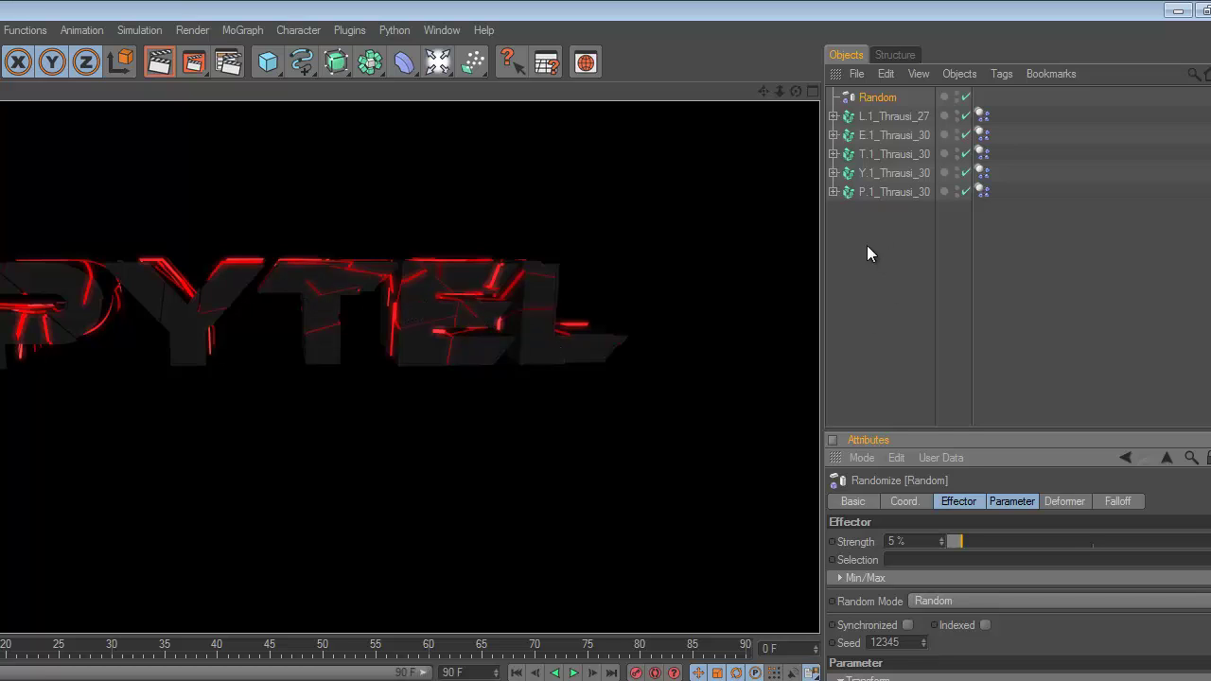
pyautogui.click(885, 267)
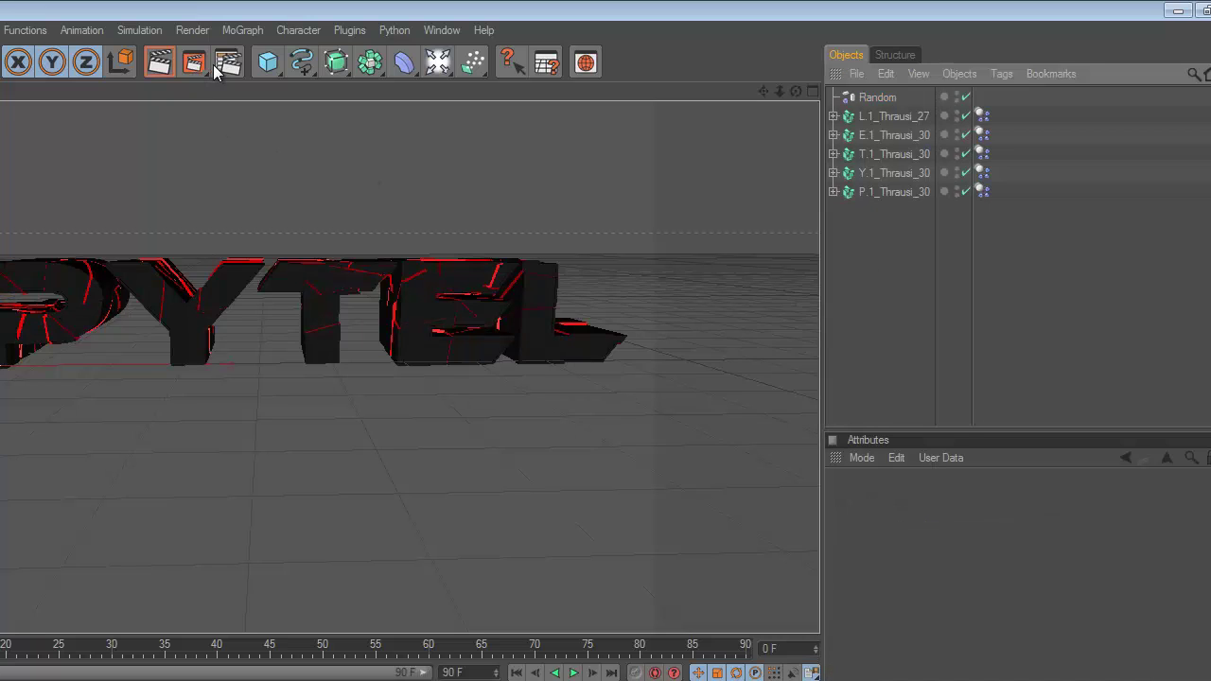
# Render the shattered text as TUT.png at 1920x1080, close the render window and quit without saving the project.
pyautogui.click(229, 63)
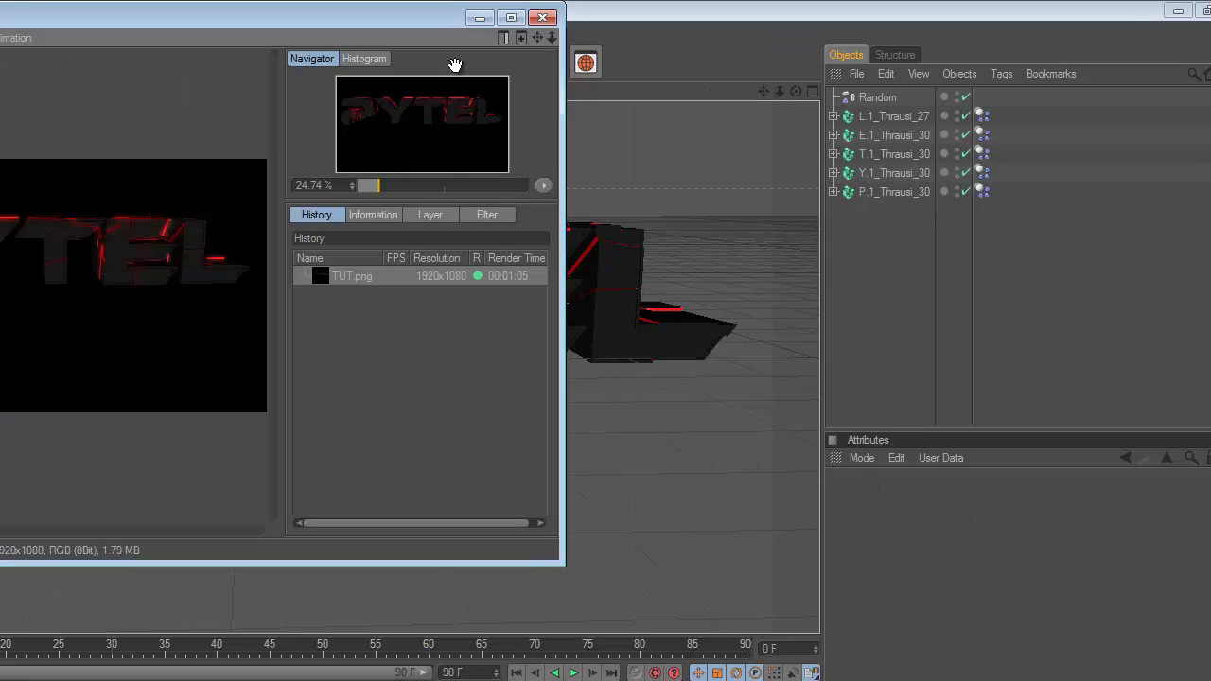
pyautogui.click(542, 17)
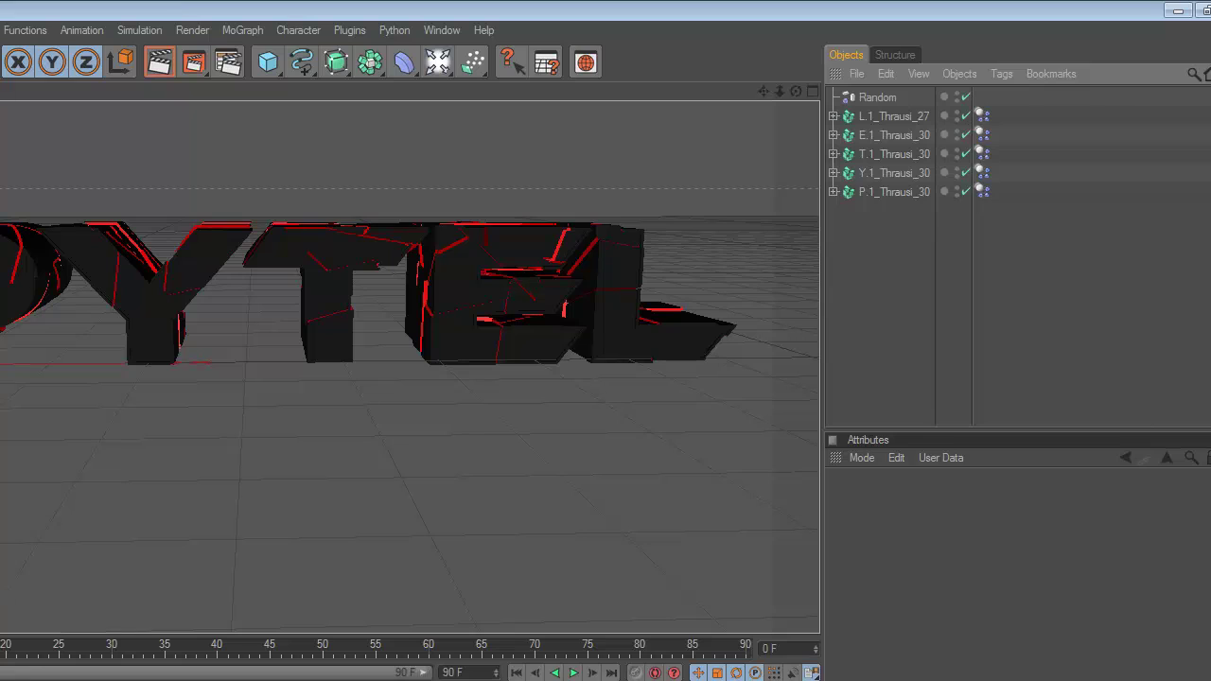
pyautogui.hotkey('alt', 'F4')
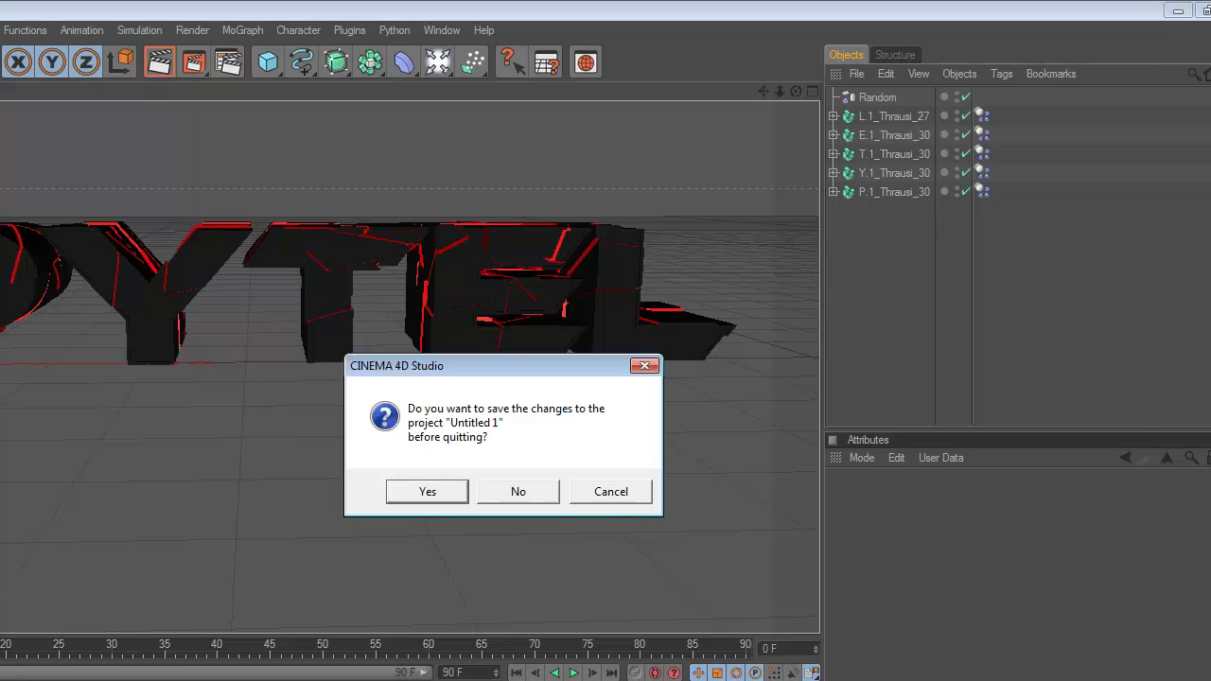
pyautogui.click(519, 492)
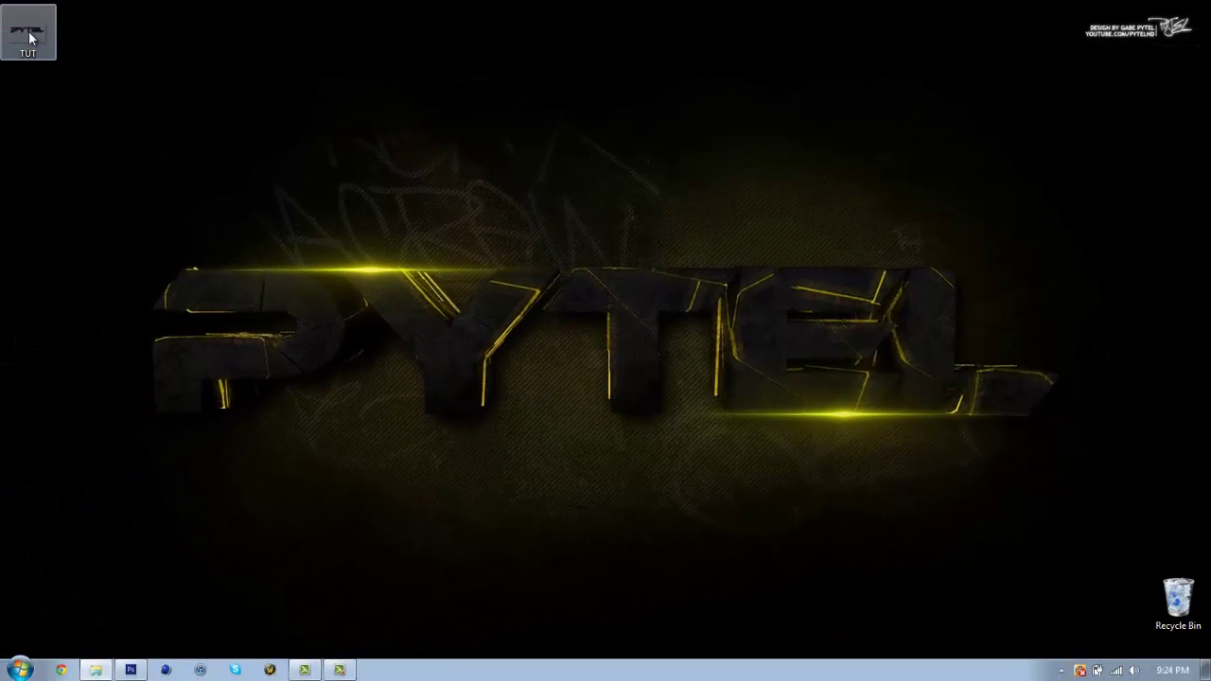
# View the rendered TUT image from the desktop, close the viewer and open the image in Photoshop.
pyautogui.doubleClick(30, 38)
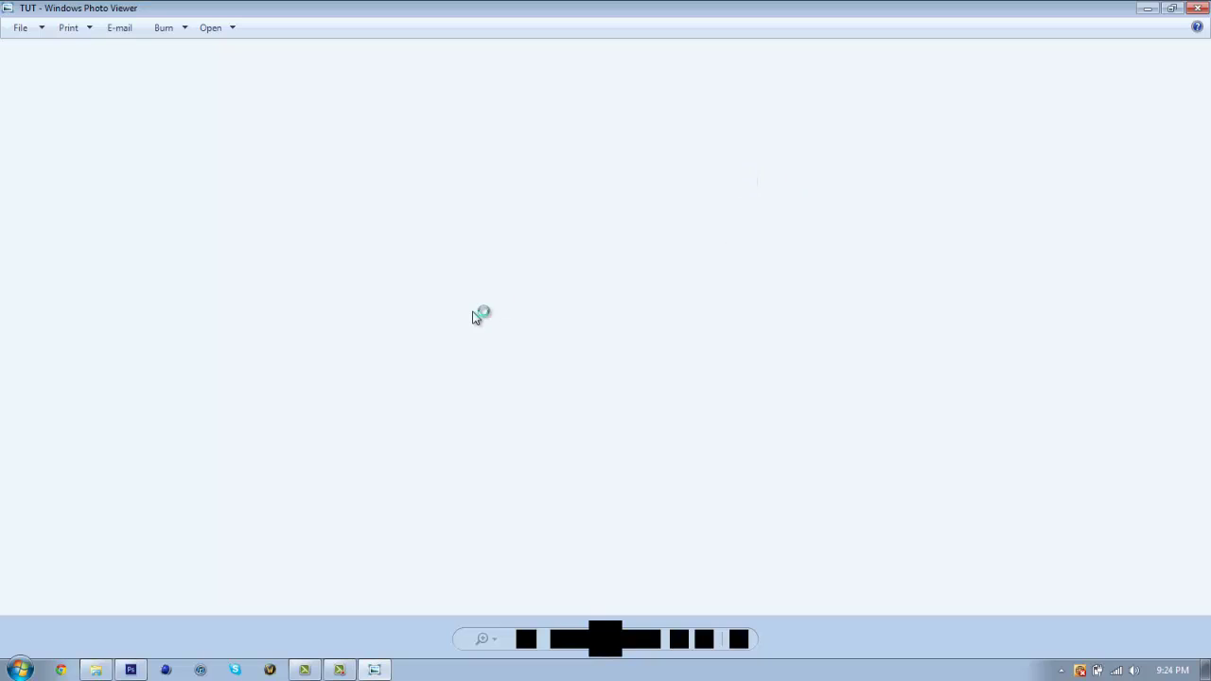
pyautogui.click(1199, 7)
pyautogui.click(143, 668)
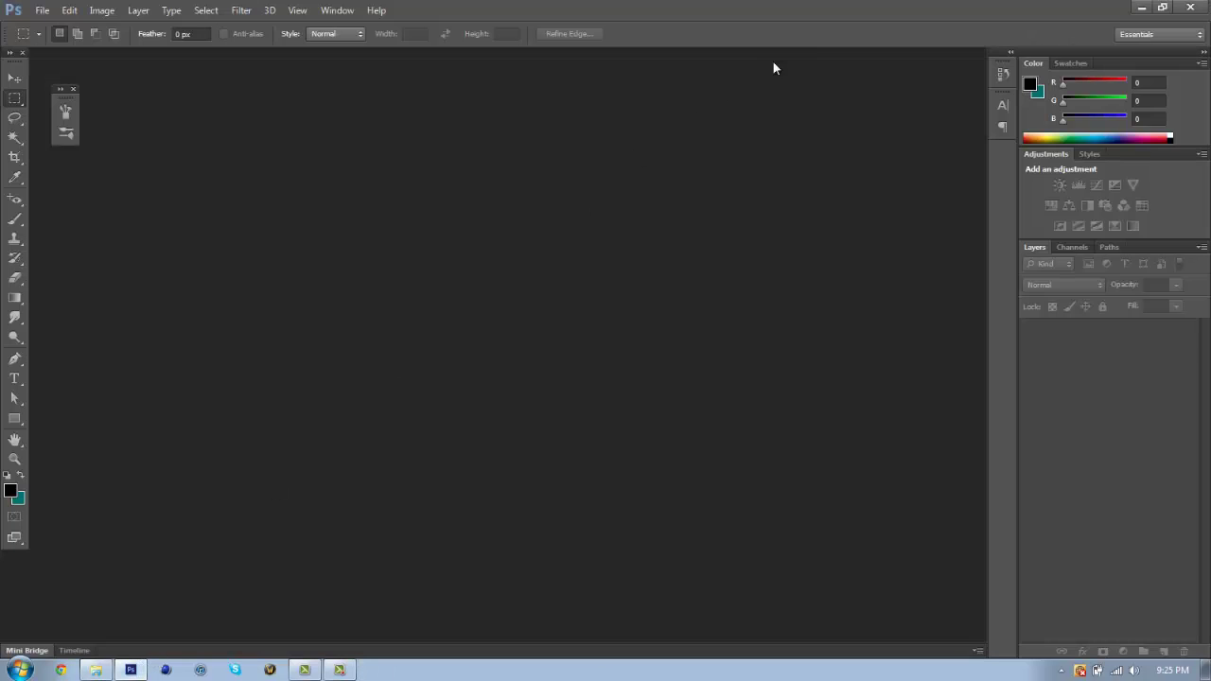
pyautogui.click(42, 10)
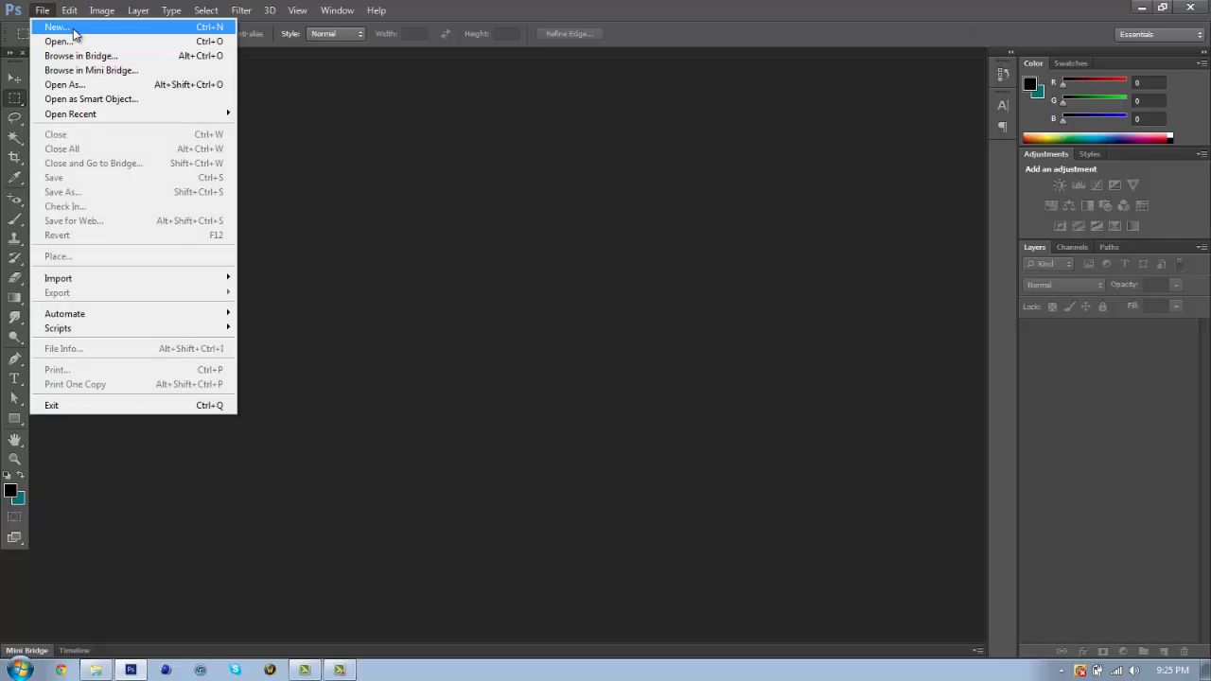
pyautogui.click(1143, 6)
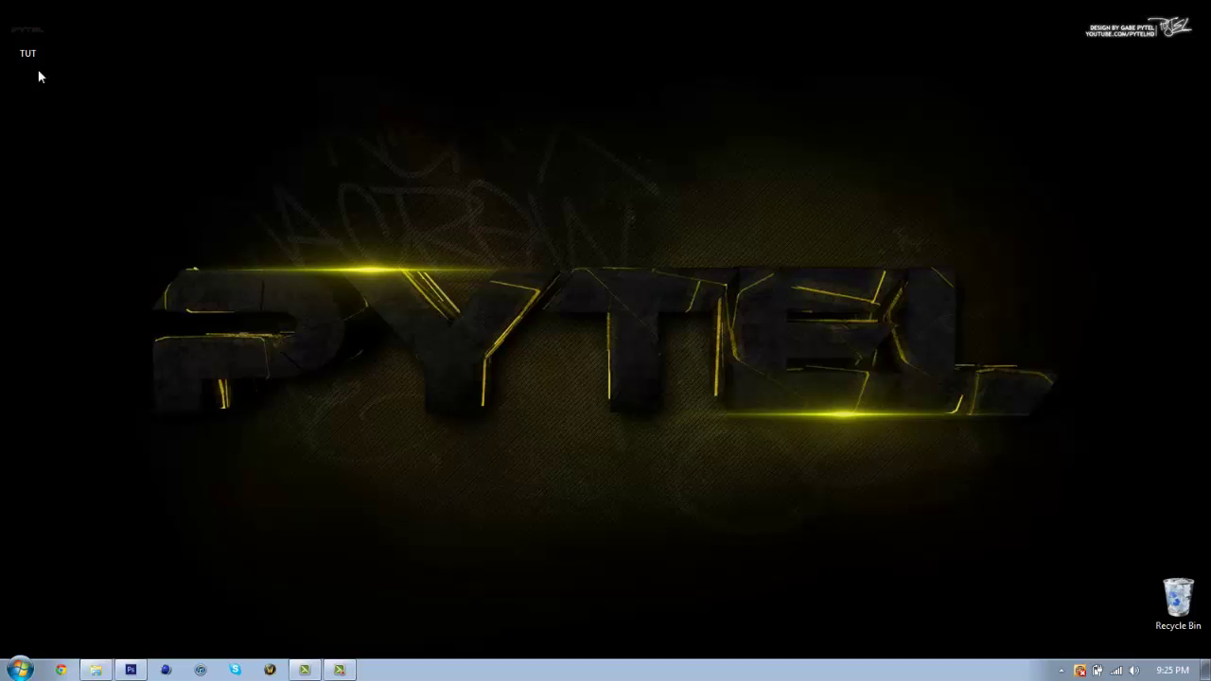
pyautogui.moveTo(28, 38); pyautogui.dragTo(438, 396)
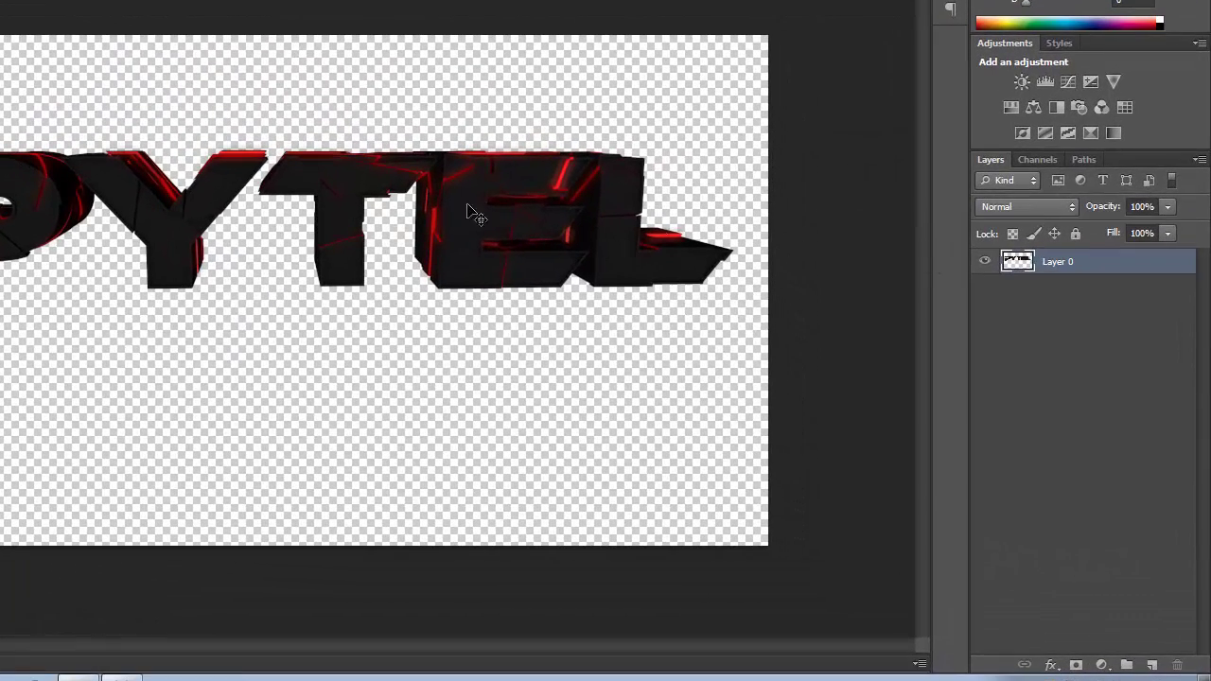
# Move the PYTEL text on Layer 0 slightly lower on the canvas.
pyautogui.moveTo(473, 213); pyautogui.dragTo(489, 248)
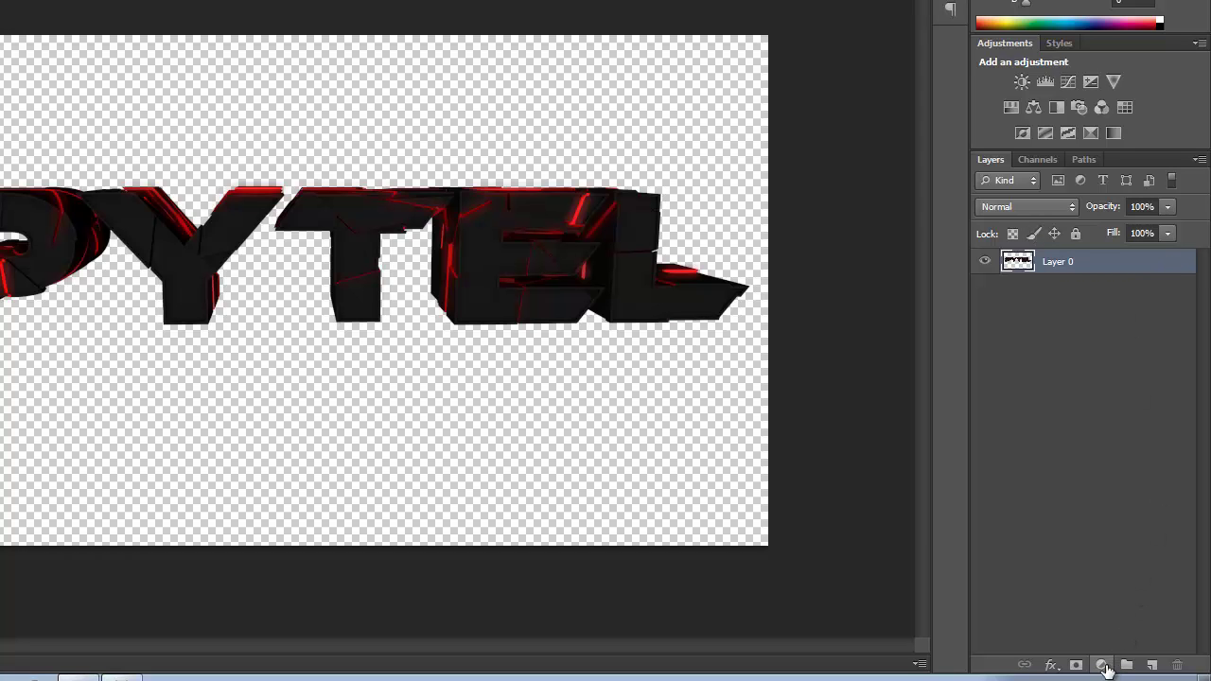
pyautogui.click(1103, 666)
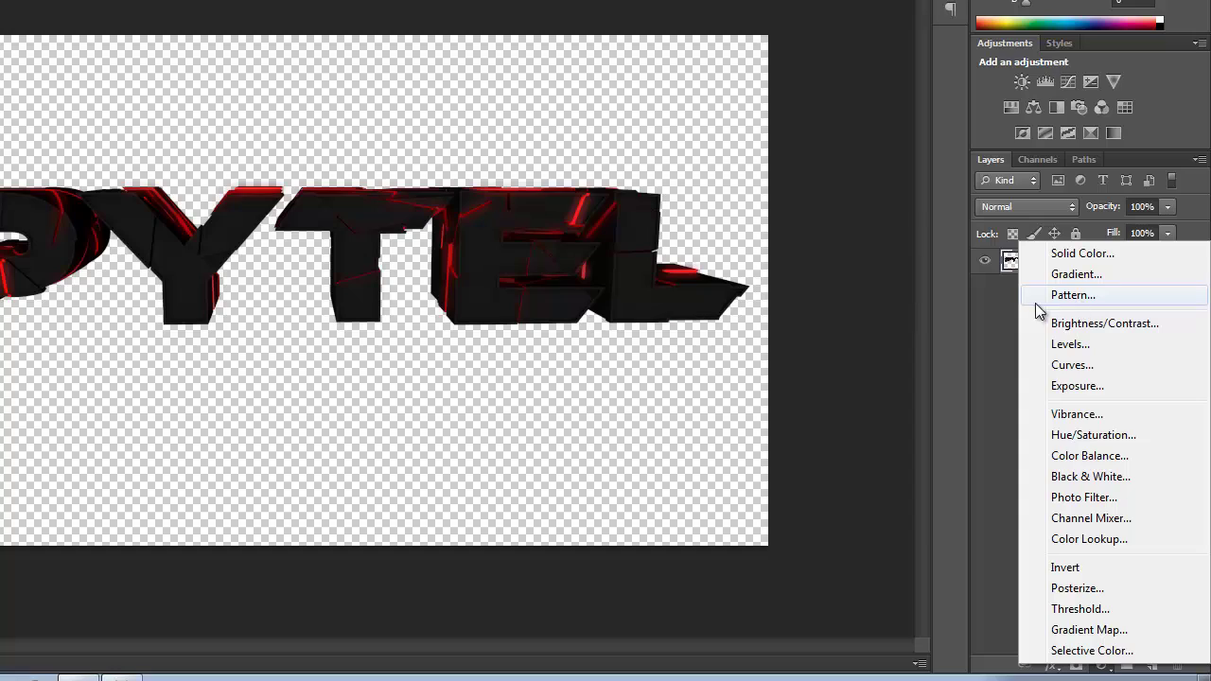
pyautogui.click(987, 322)
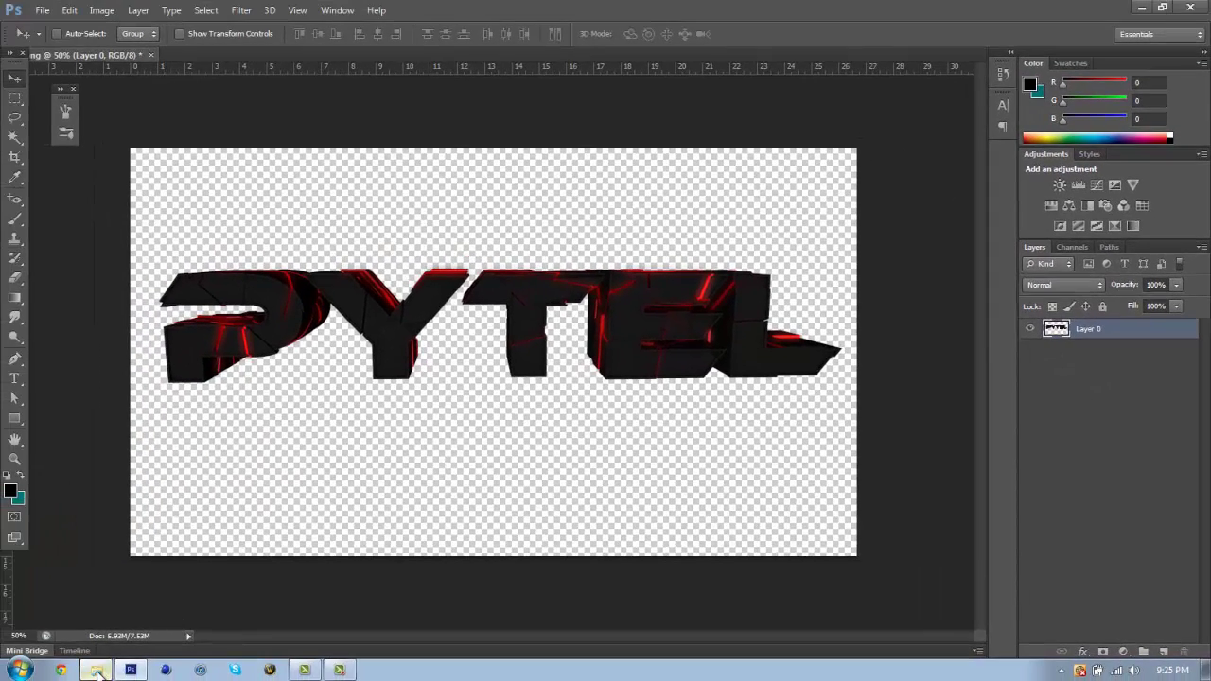
# Browse the Textures folder of Rated 10k Pack 1 and preview the Texture (13) image.
pyautogui.click(96, 670)
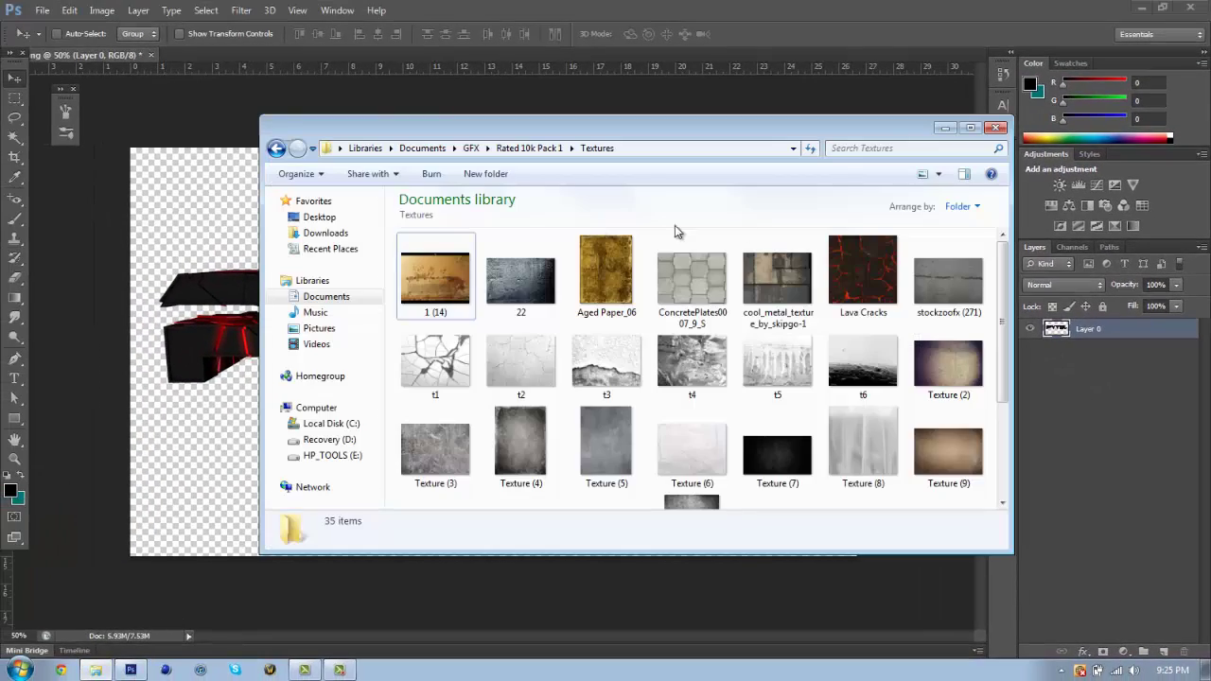
pyautogui.scroll(-3, 719, 269)
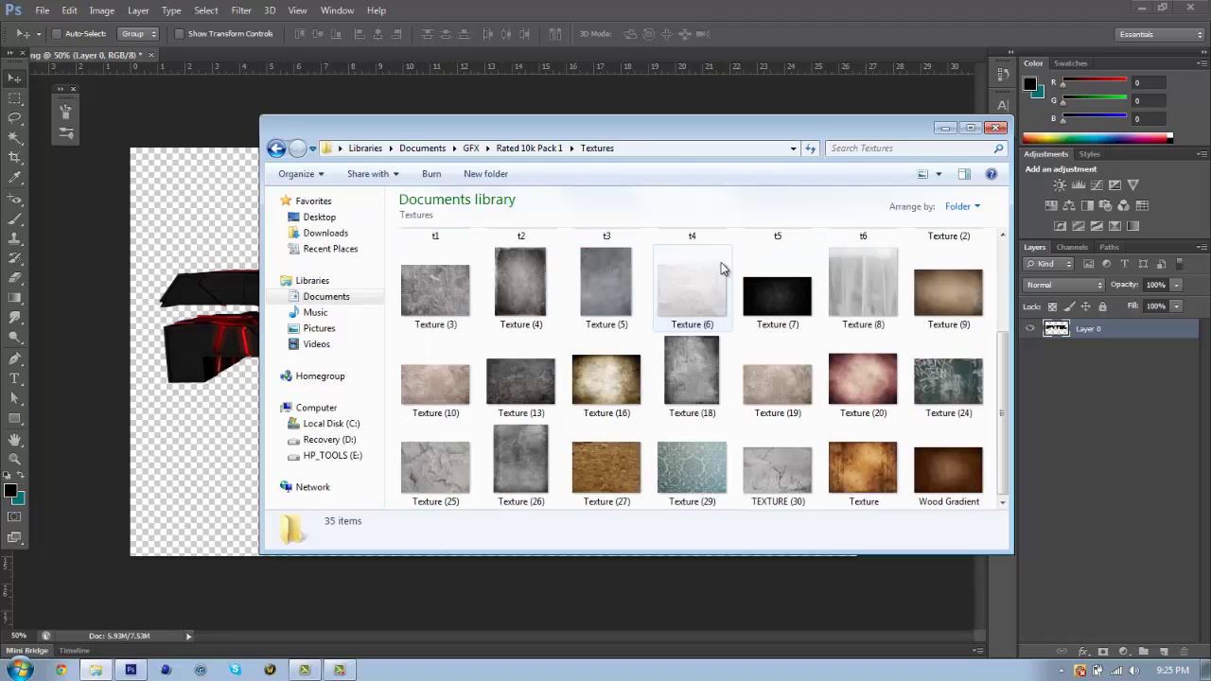
pyautogui.doubleClick(527, 378)
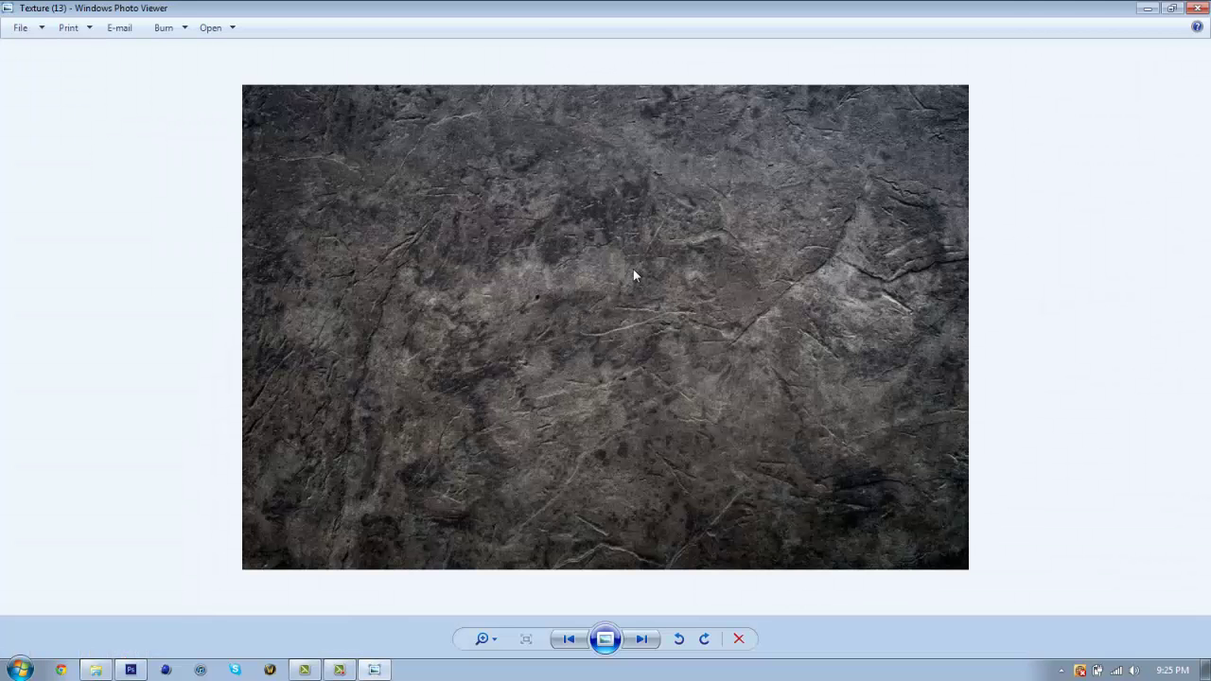
pyautogui.press('Escape')
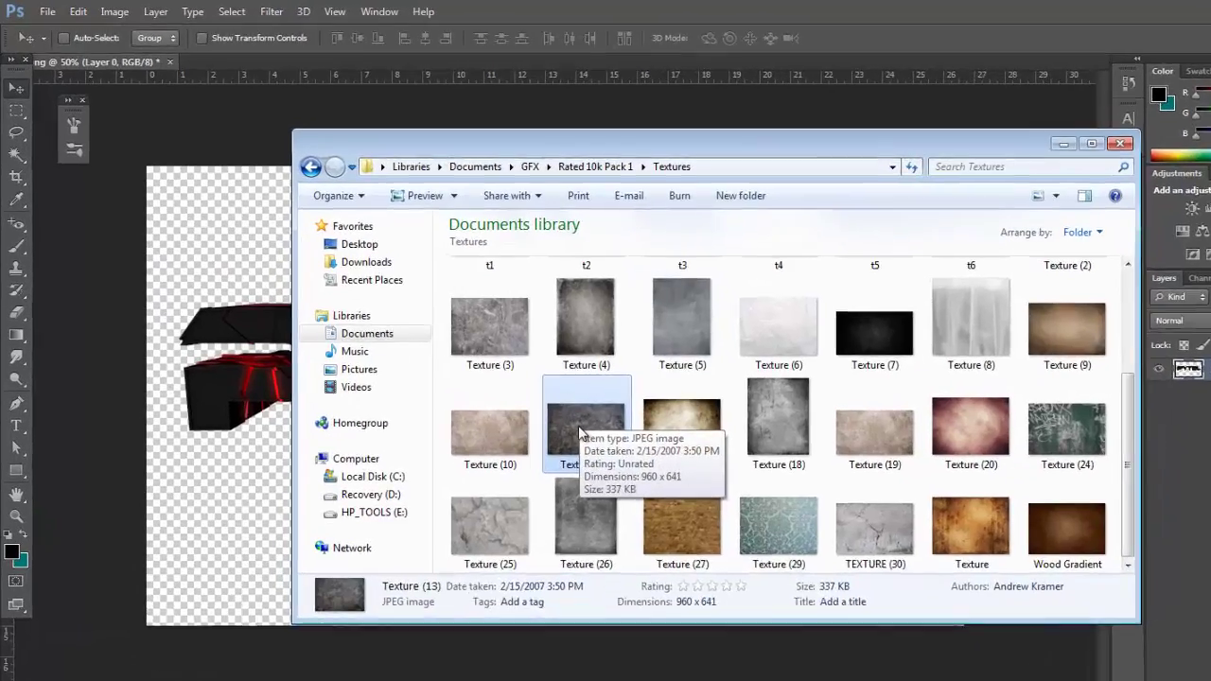
# Place Texture (13) into the PYTEL document and enlarge it to cover the middle letters.
pyautogui.moveTo(516, 377); pyautogui.dragTo(191, 327)
pyautogui.moveTo(239, 409); pyautogui.dragTo(256, 377)
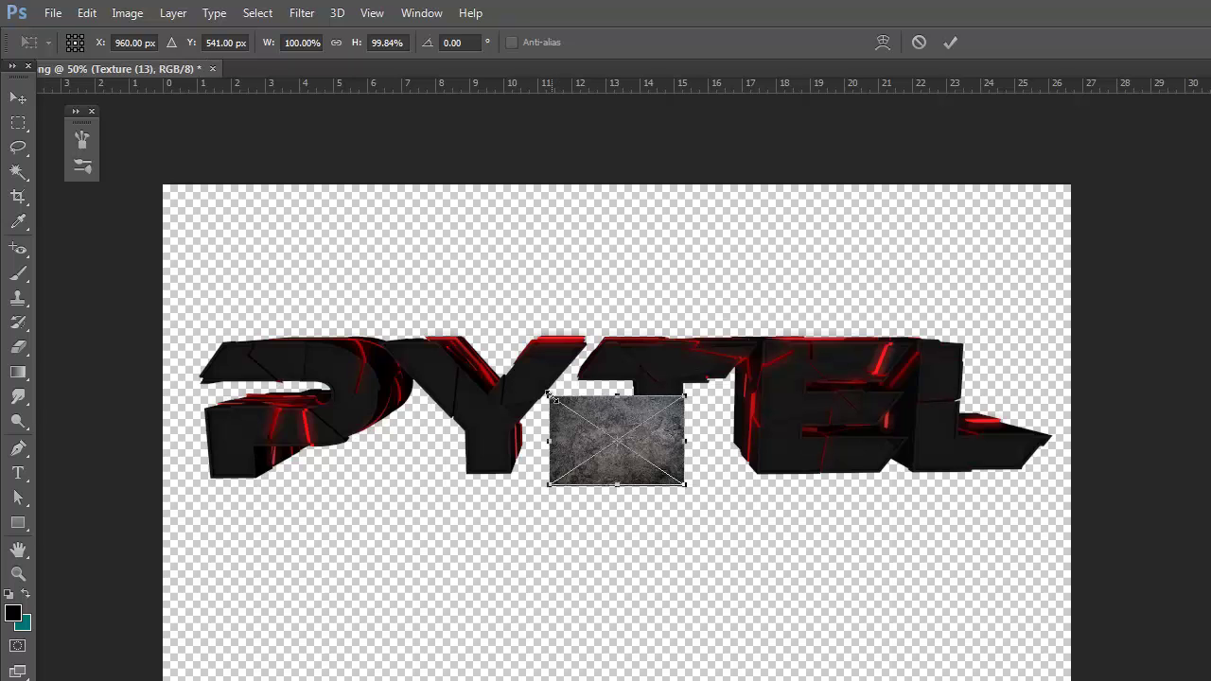
pyautogui.moveTo(550, 397); pyautogui.dragTo(498, 329)
pyautogui.moveTo(493, 407); pyautogui.dragTo(460, 407)
pyautogui.press('Return')
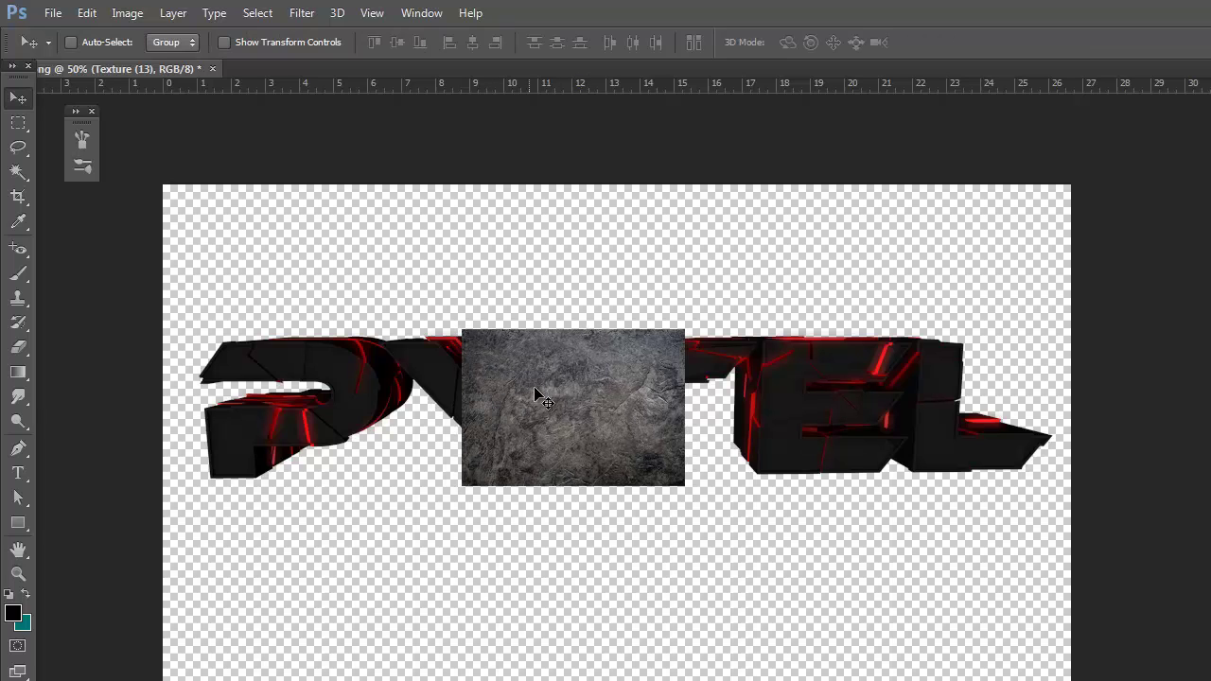
# Set the Eraser to a soft 360 px brush.
pyautogui.click(18, 348)
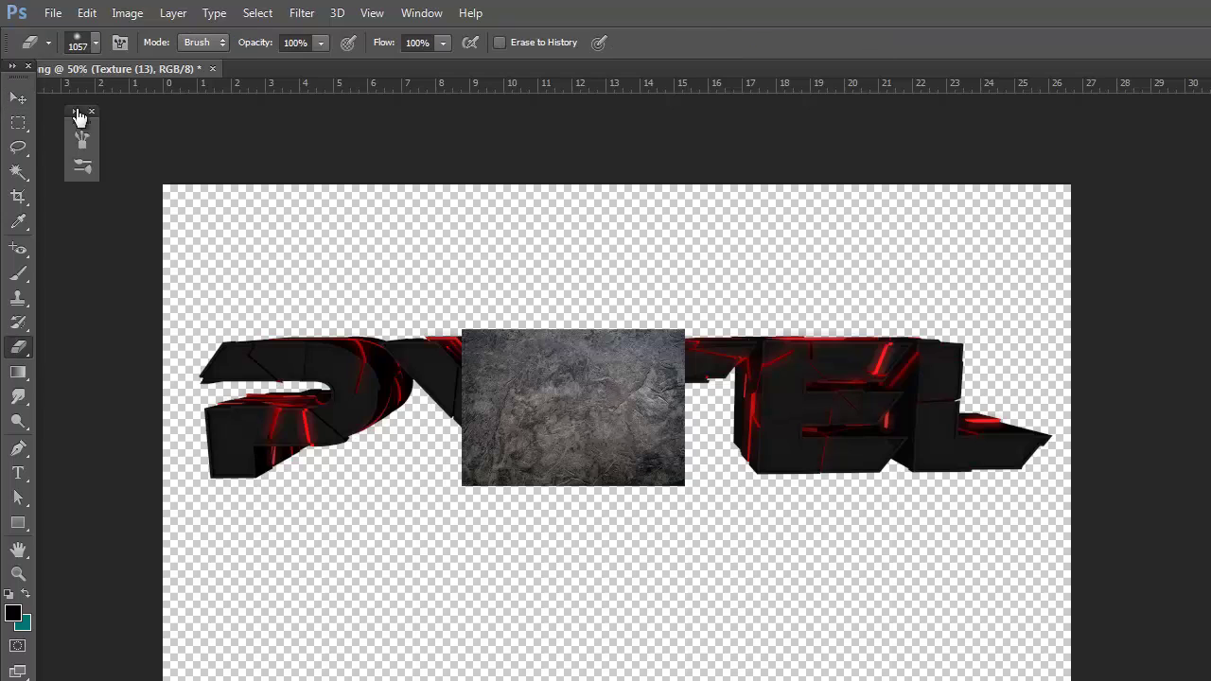
pyautogui.click(95, 43)
pyautogui.moveTo(182, 102); pyautogui.dragTo(148, 104)
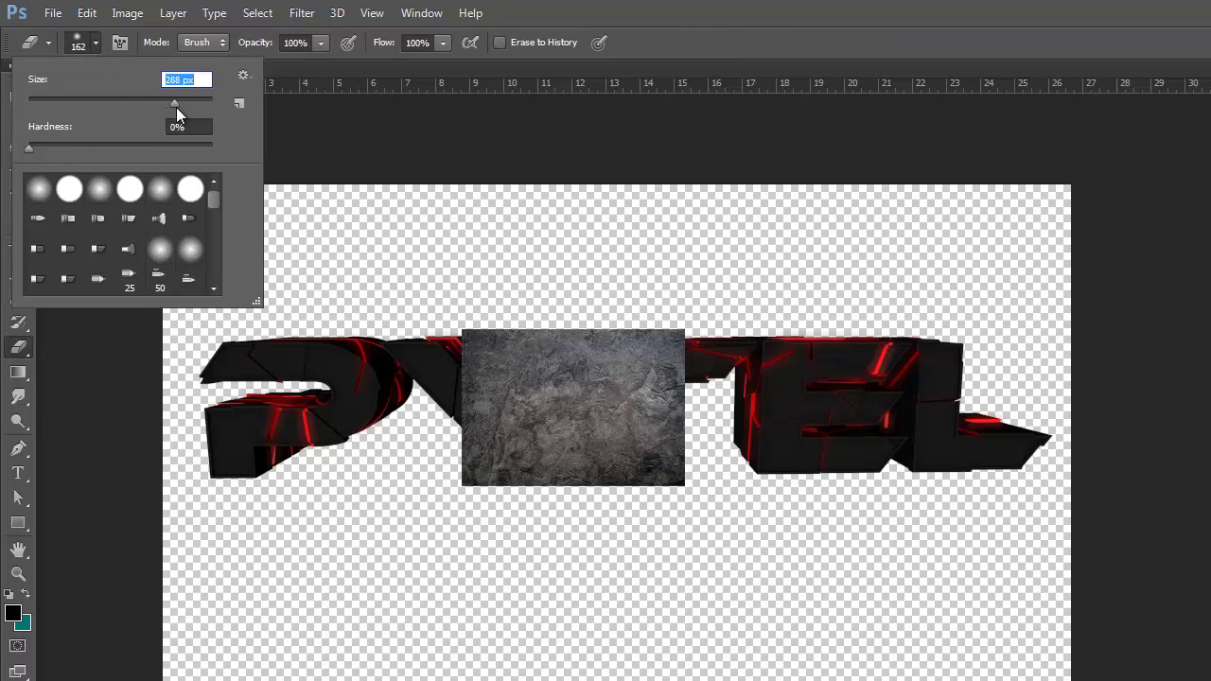
pyautogui.write('360')
pyautogui.press('Return')
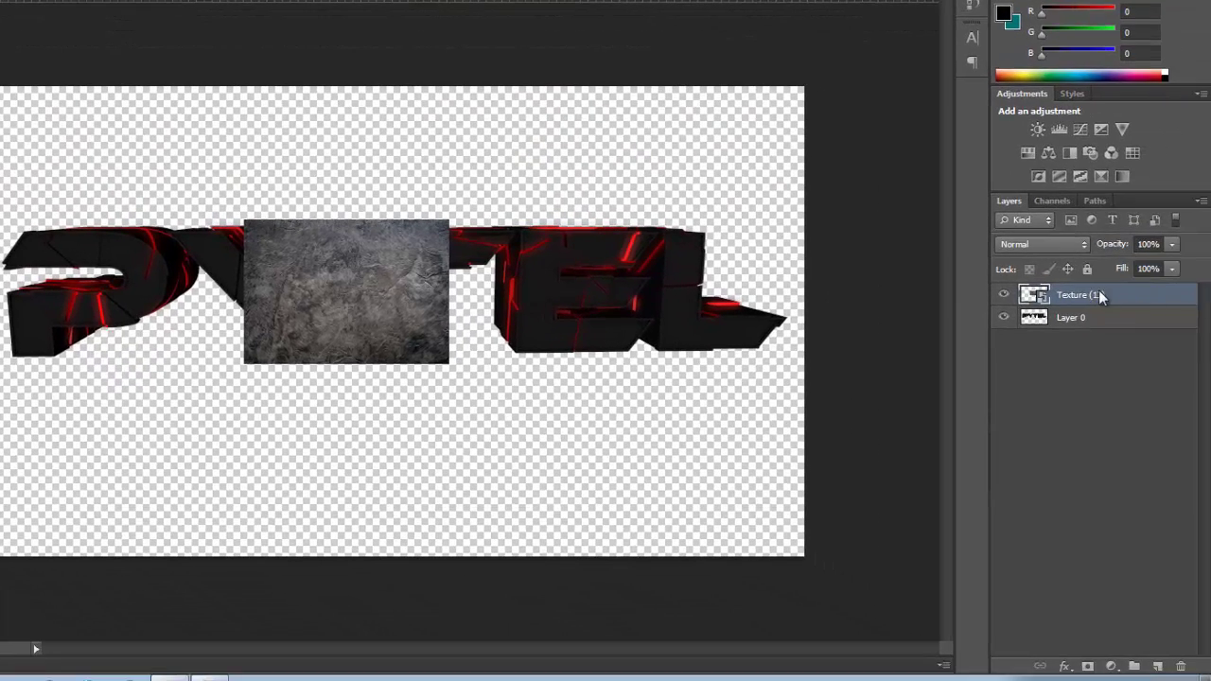
# Rasterize the Texture (13) layer and softly erase its right edge.
pyautogui.rightClick(1147, 297)
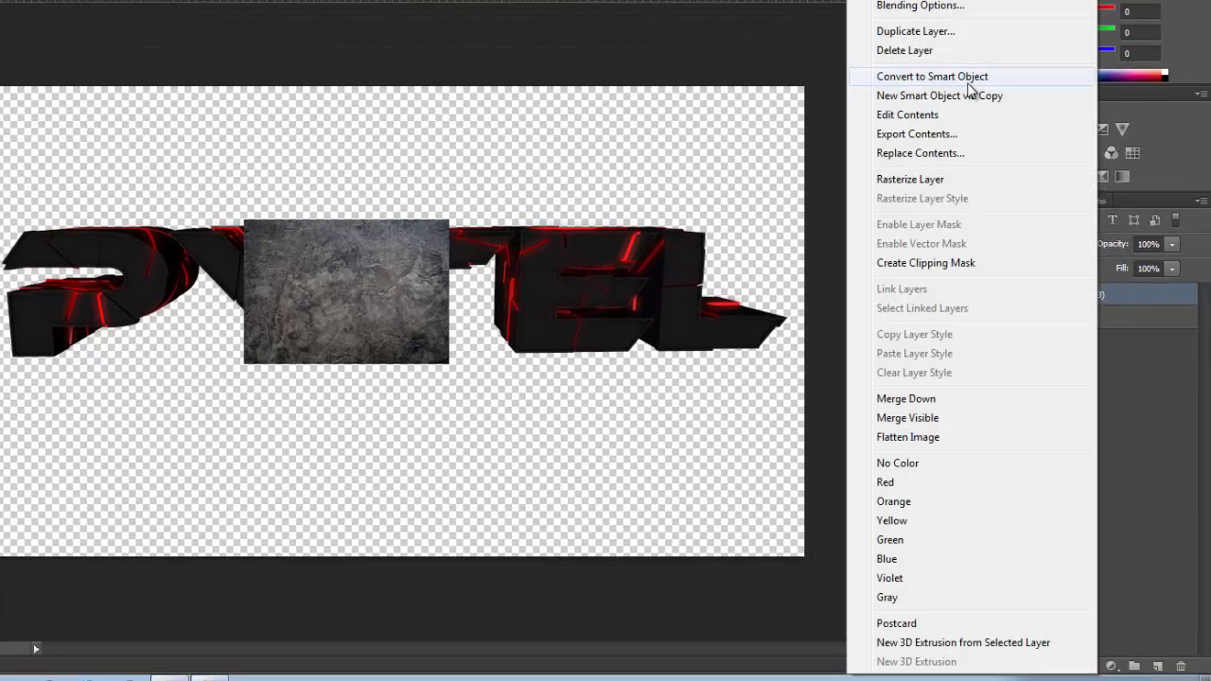
pyautogui.click(923, 180)
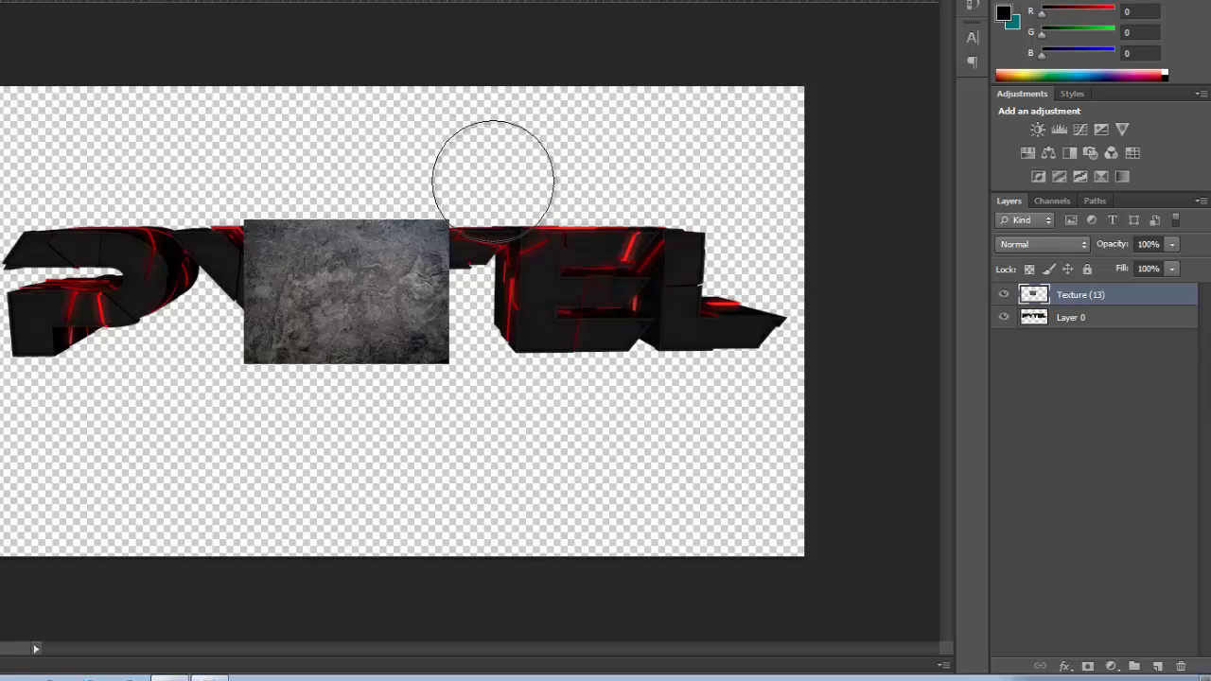
pyautogui.moveTo(467, 155); pyautogui.dragTo(473, 388)
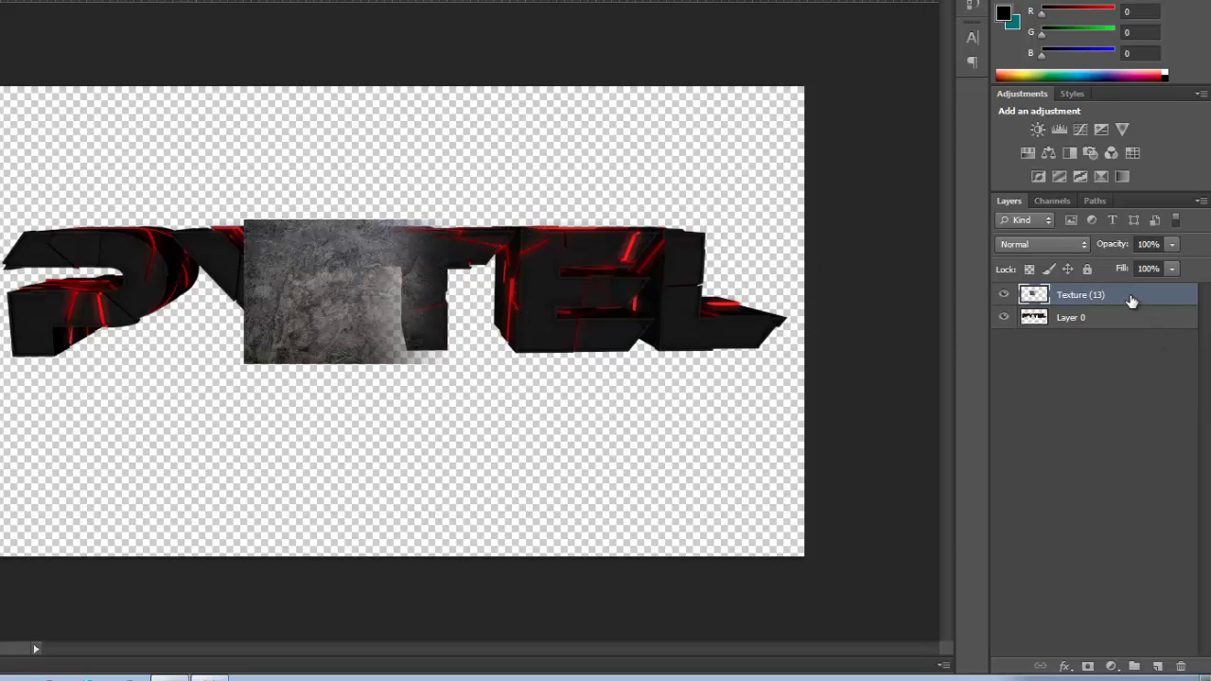
# Duplicate the Texture (13) layer, shift the copy right to extend the texture, and merge both layers.
pyautogui.keyDown('alt'); pyautogui.moveTo(1131, 299); pyautogui.dragTo(1054, 322); pyautogui.keyUp('alt')
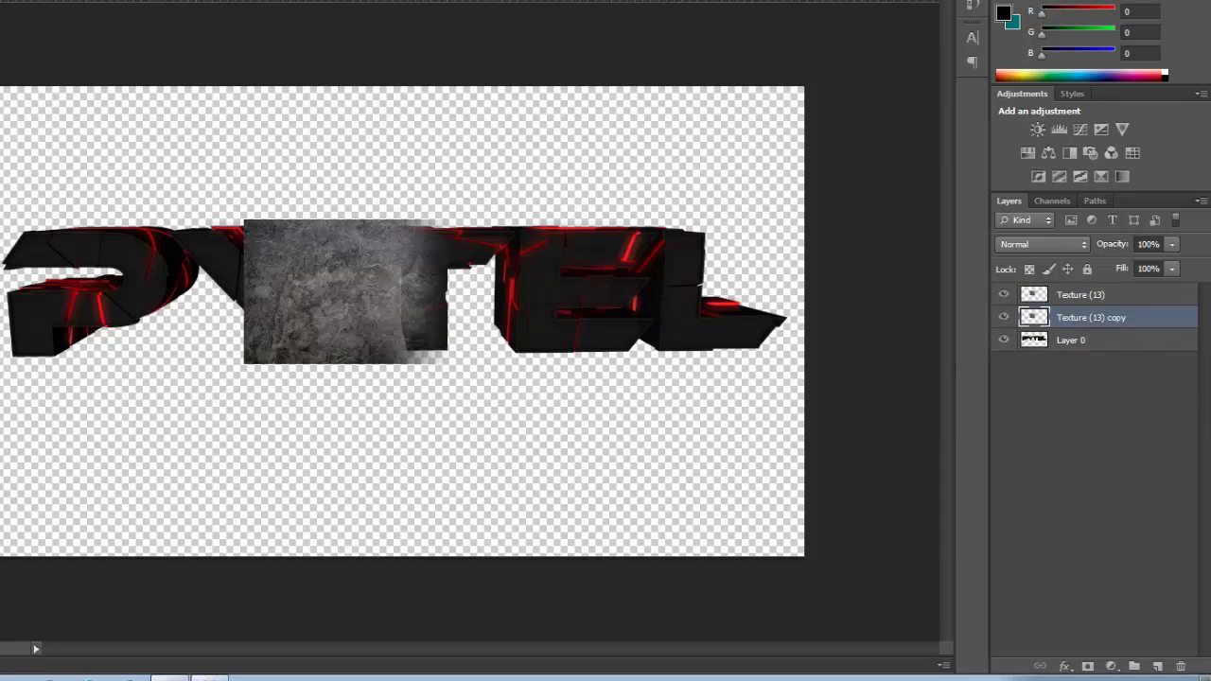
pyautogui.moveTo(293, 292); pyautogui.dragTo(392, 290)
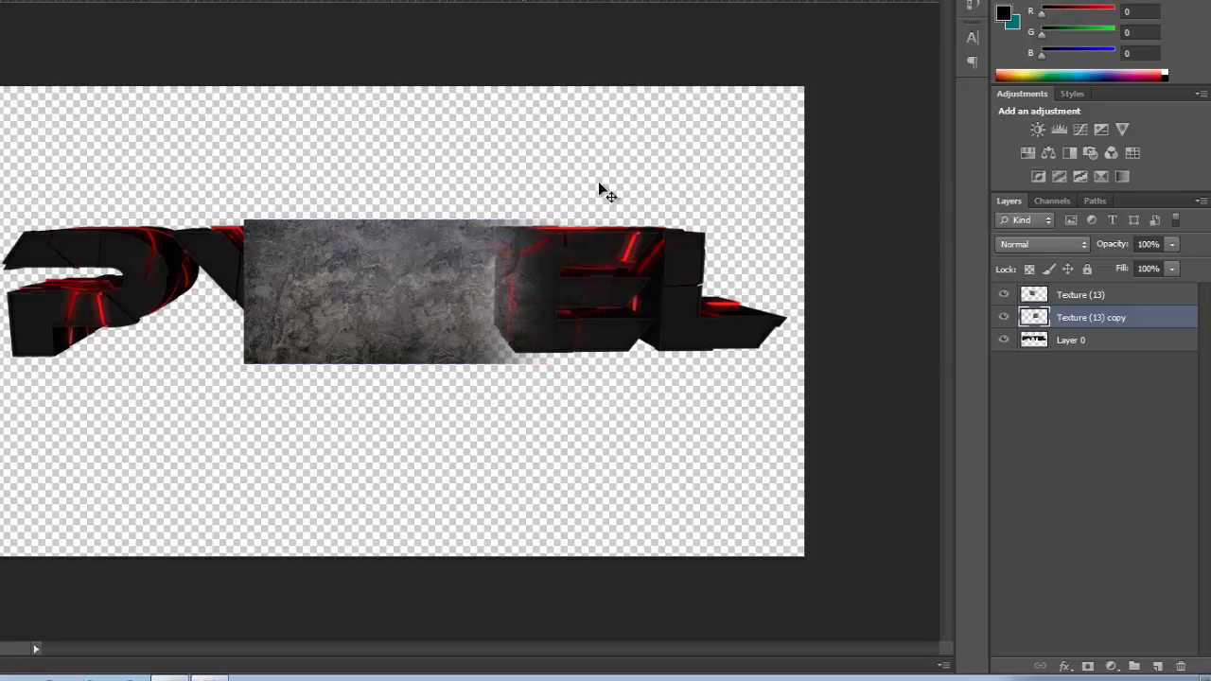
pyautogui.keyDown('shift'); pyautogui.click(1102, 297); pyautogui.keyUp('shift')
pyautogui.rightClick(1102, 299)
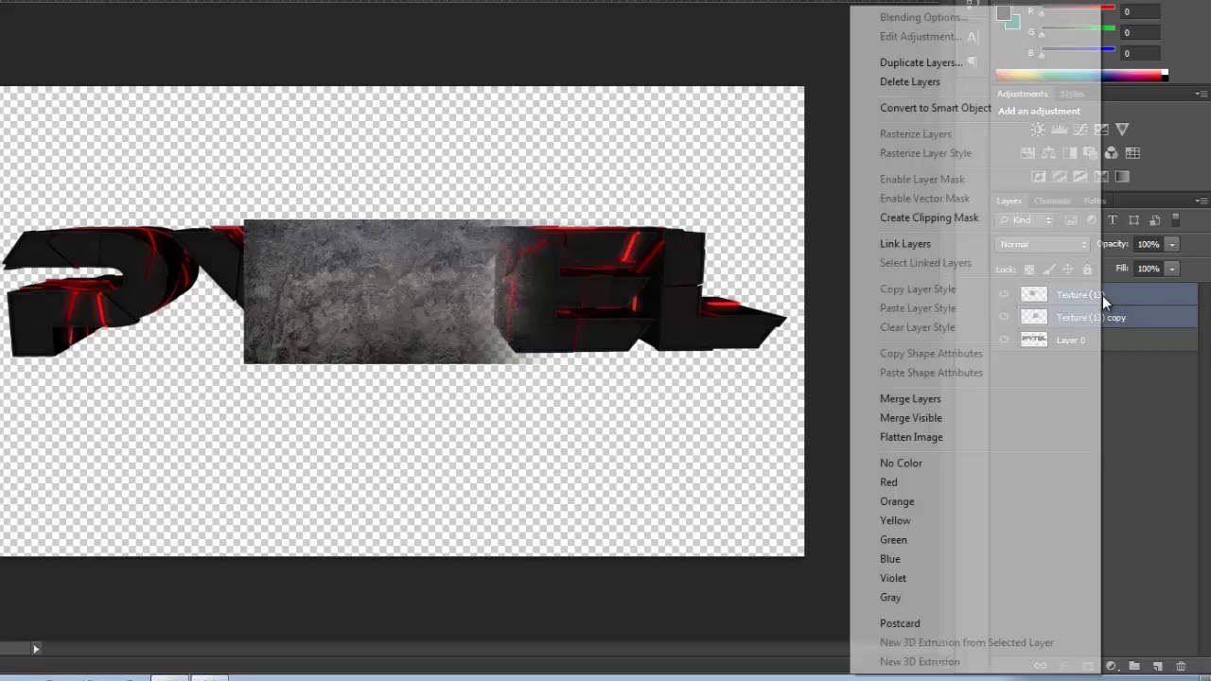
pyautogui.click(919, 400)
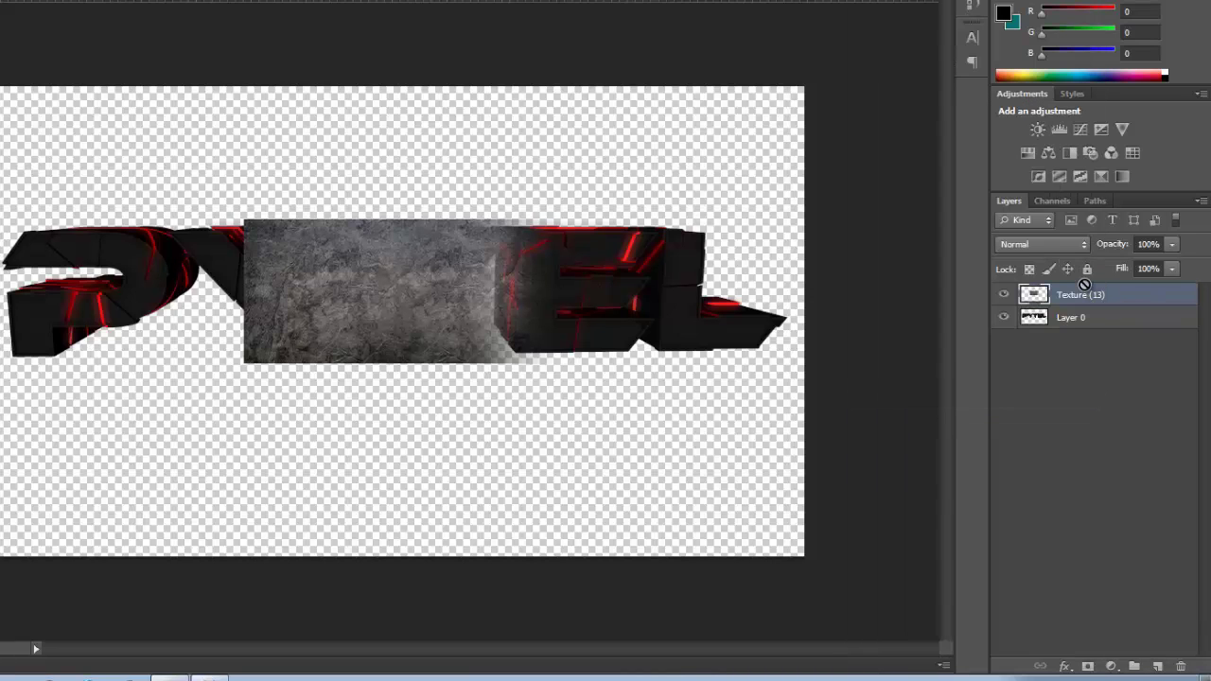
# Duplicate the merged texture, shift the copy right to cover the letter E, and merge both texture layers.
pyautogui.keyDown('alt'); pyautogui.moveTo(1122, 301); pyautogui.dragTo(1121, 318); pyautogui.keyUp('alt')
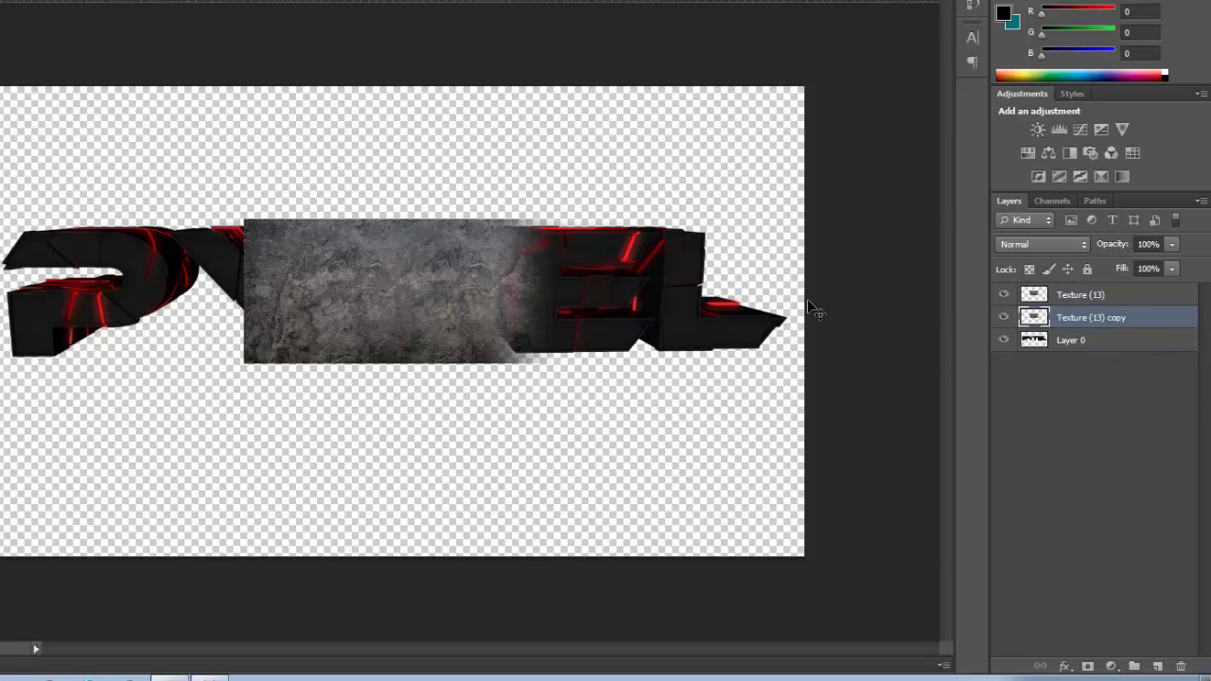
pyautogui.moveTo(409, 318); pyautogui.dragTo(508, 302)
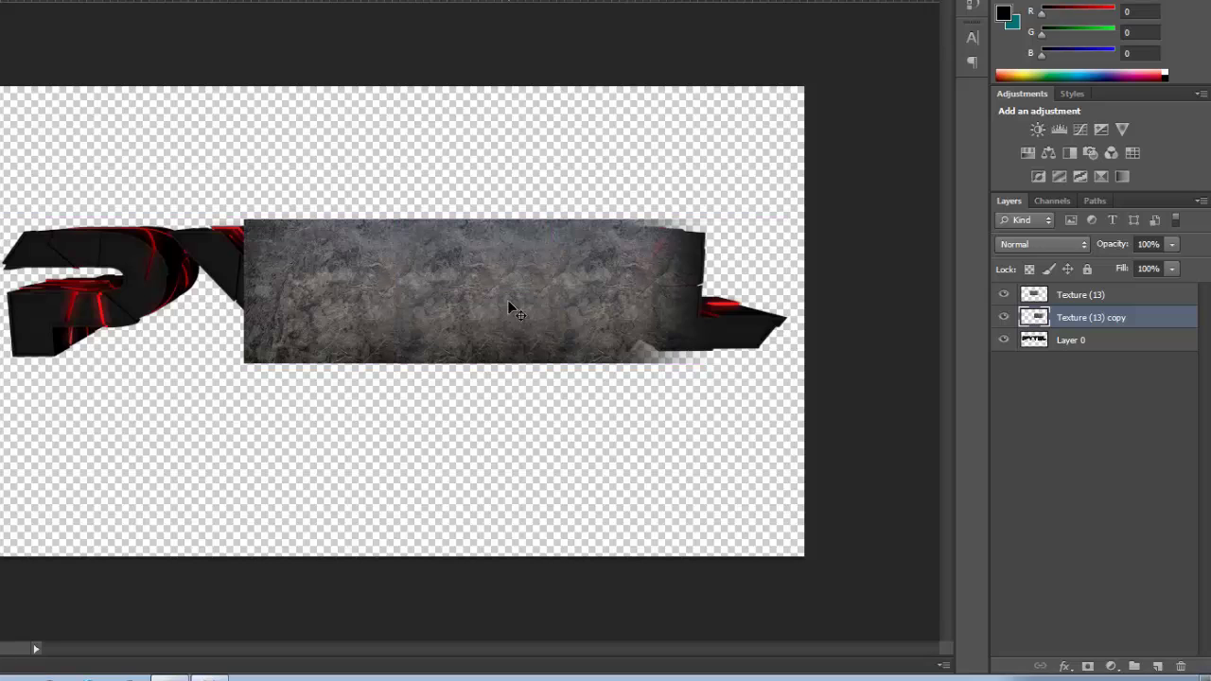
pyautogui.keyDown('shift'); pyautogui.click(1077, 297); pyautogui.keyUp('shift')
pyautogui.rightClick(1069, 320)
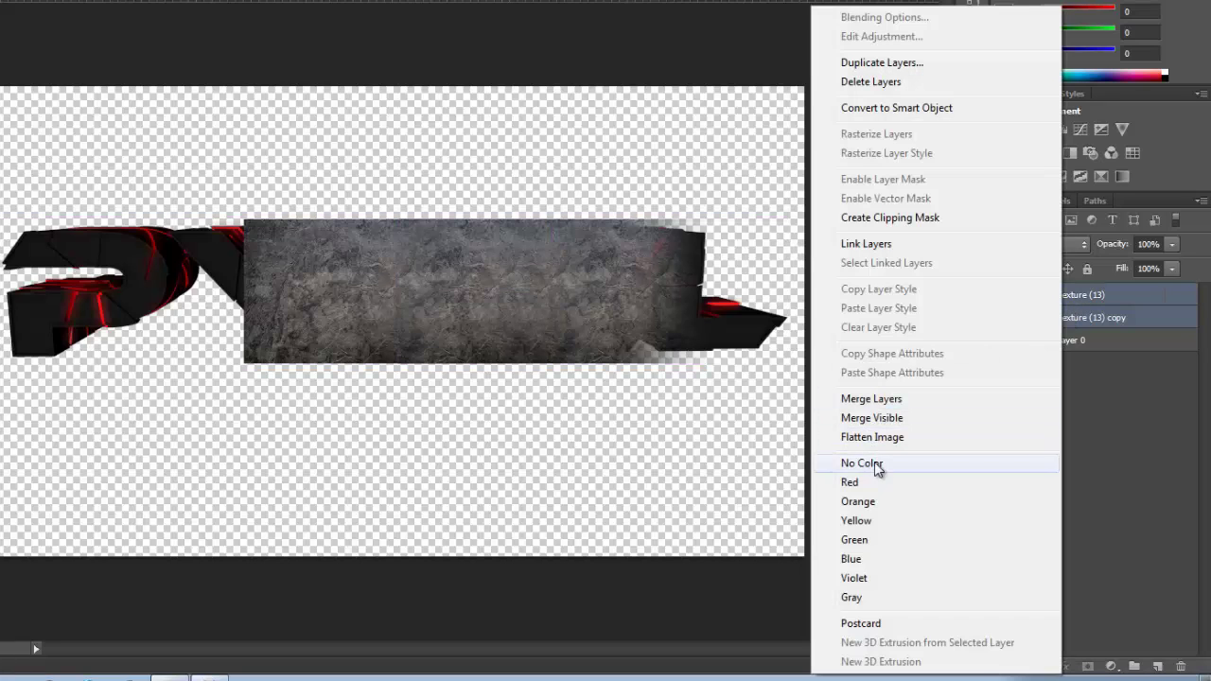
pyautogui.click(885, 400)
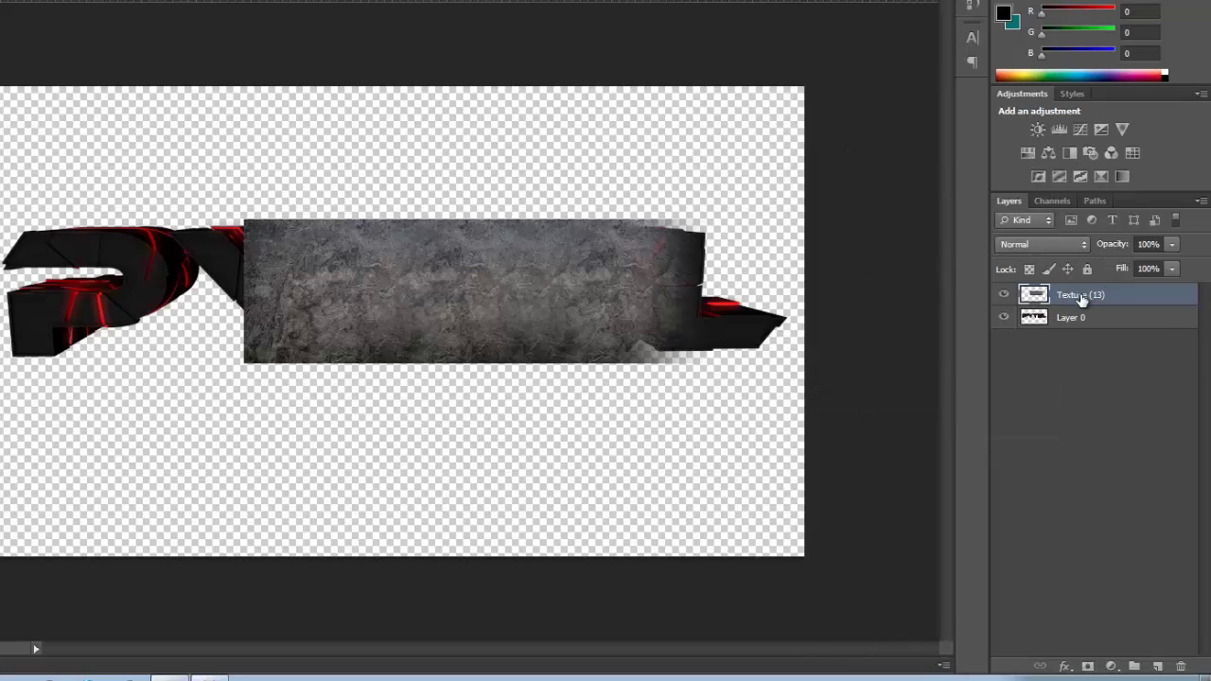
# Duplicate the widened texture and spread the two layers left over the P and right over the L.
pyautogui.hotkey('ctrl', 'z')
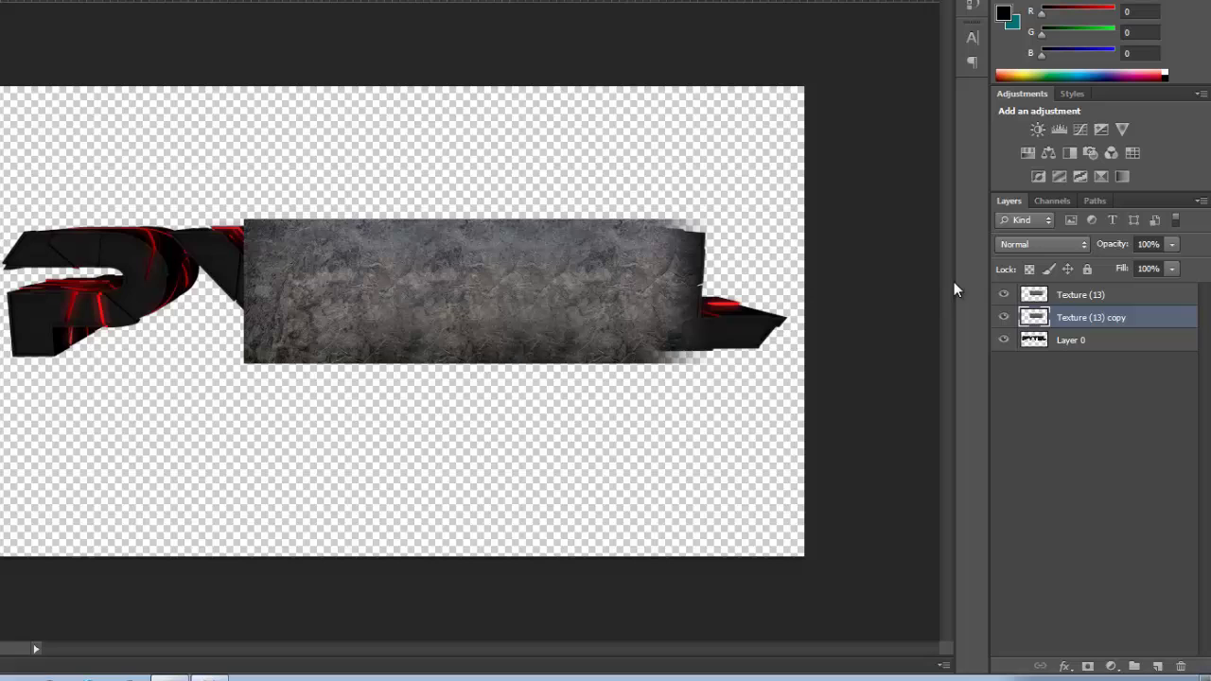
pyautogui.click(1058, 298)
pyautogui.moveTo(293, 305); pyautogui.dragTo(64, 306)
pyautogui.click(1101, 317)
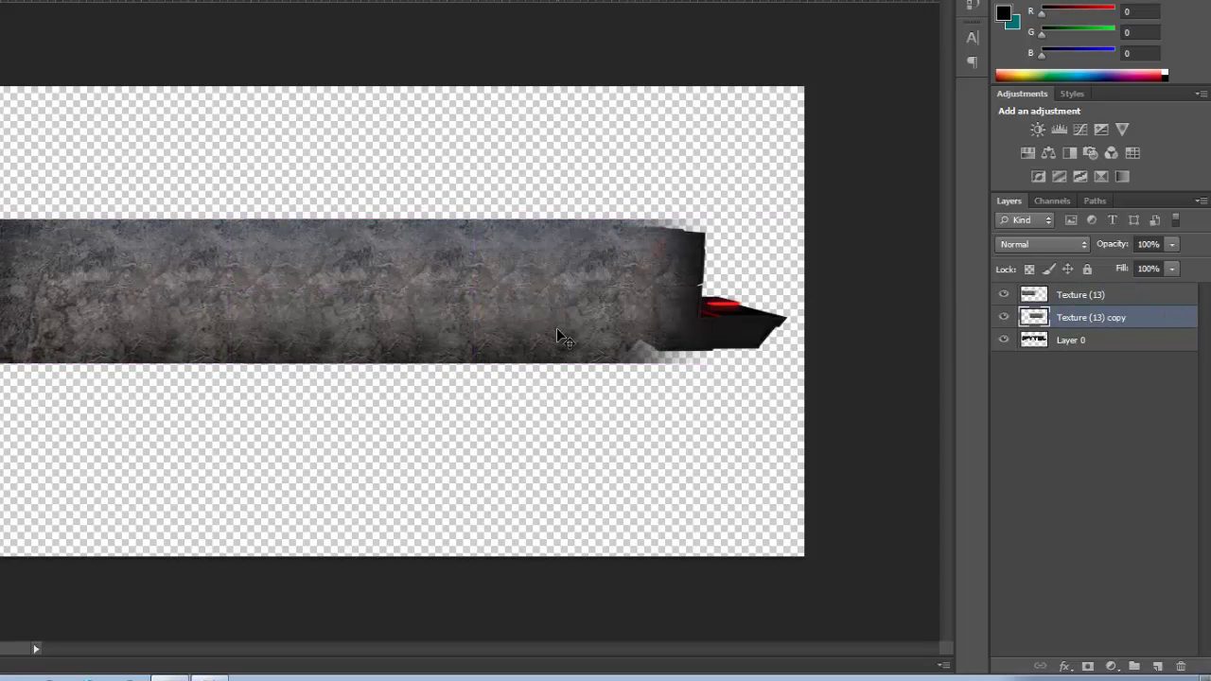
pyautogui.moveTo(556, 327); pyautogui.dragTo(702, 332)
pyautogui.moveTo(463, 297); pyautogui.dragTo(444, 300)
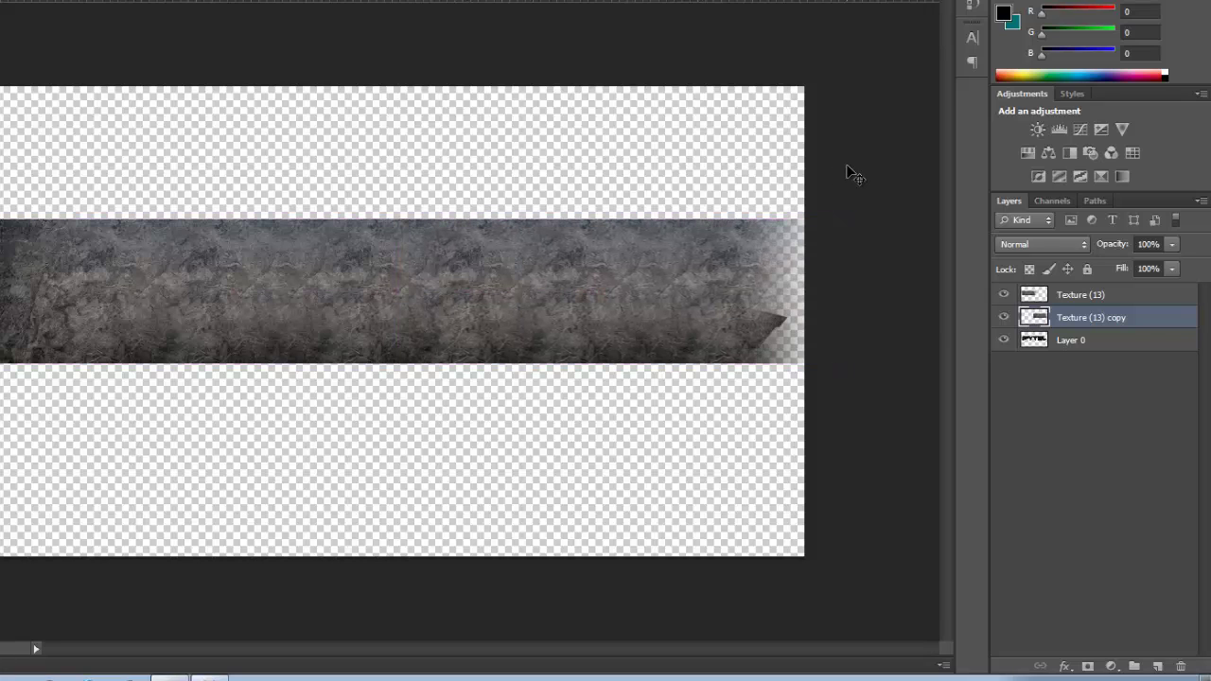
# Merge Texture (13) and its copy into a single layer spanning the whole text.
pyautogui.rightClick(1066, 321)
pyautogui.click(1087, 301)
pyautogui.keyDown('shift'); pyautogui.click(1088, 301); pyautogui.keyUp('shift')
pyautogui.rightClick(1079, 318)
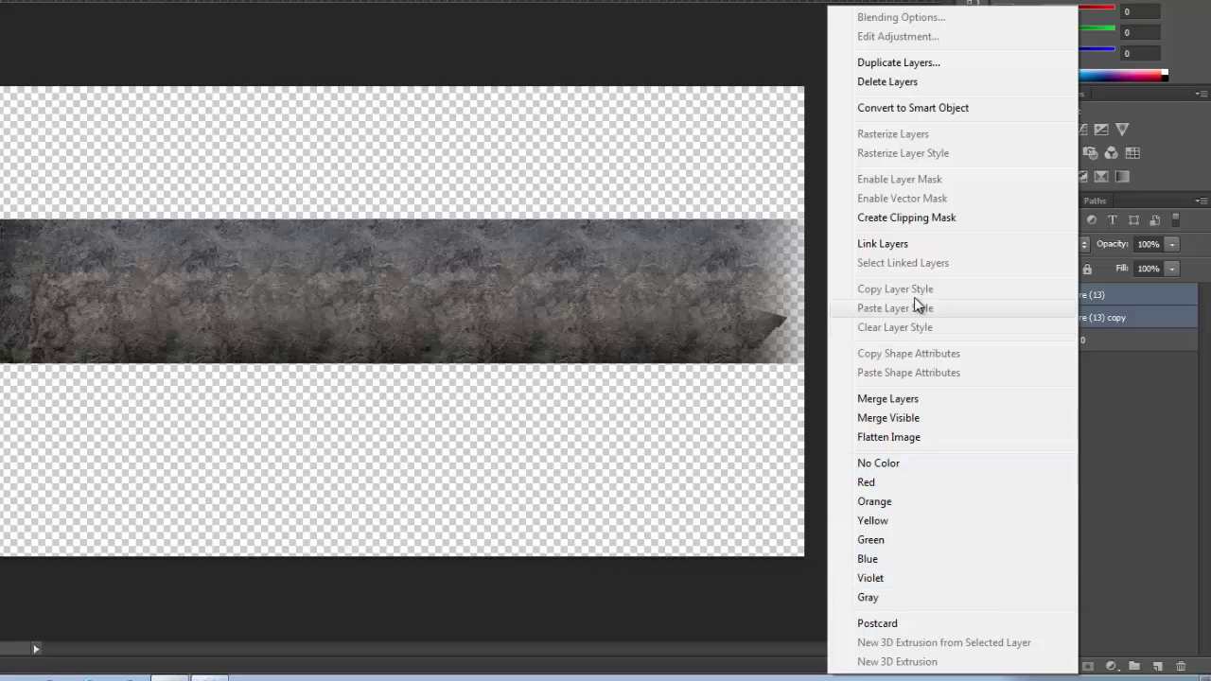
pyautogui.click(911, 401)
# Clip the Texture (13) layer to Layer 0 and set its blend mode to Overlay.
pyautogui.moveTo(1083, 288); pyautogui.dragTo(1078, 299)
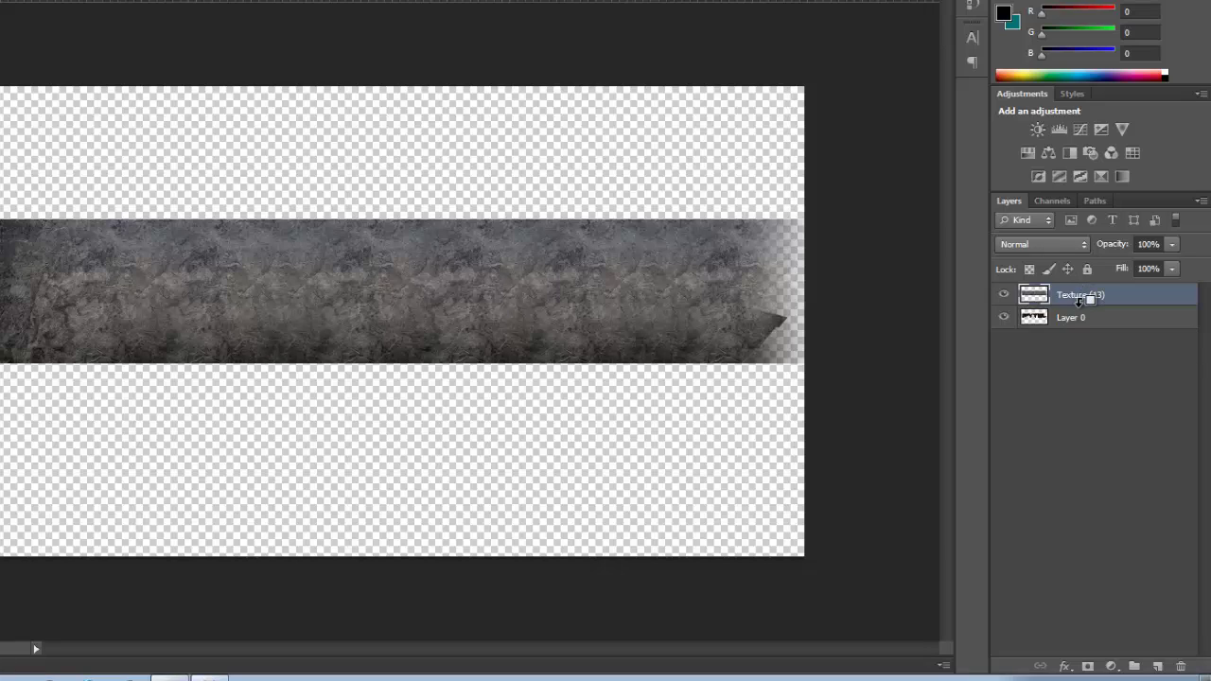
pyautogui.keyDown('alt'); pyautogui.click(1079, 299); pyautogui.keyUp('alt')
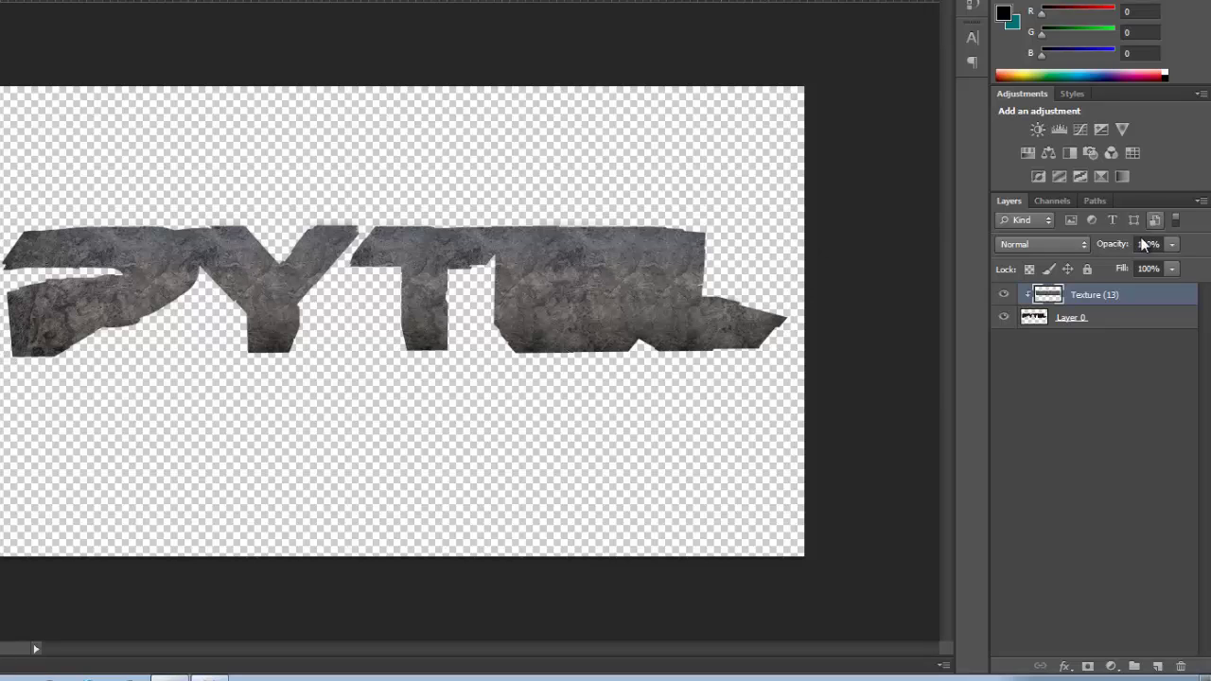
pyautogui.click(1070, 246)
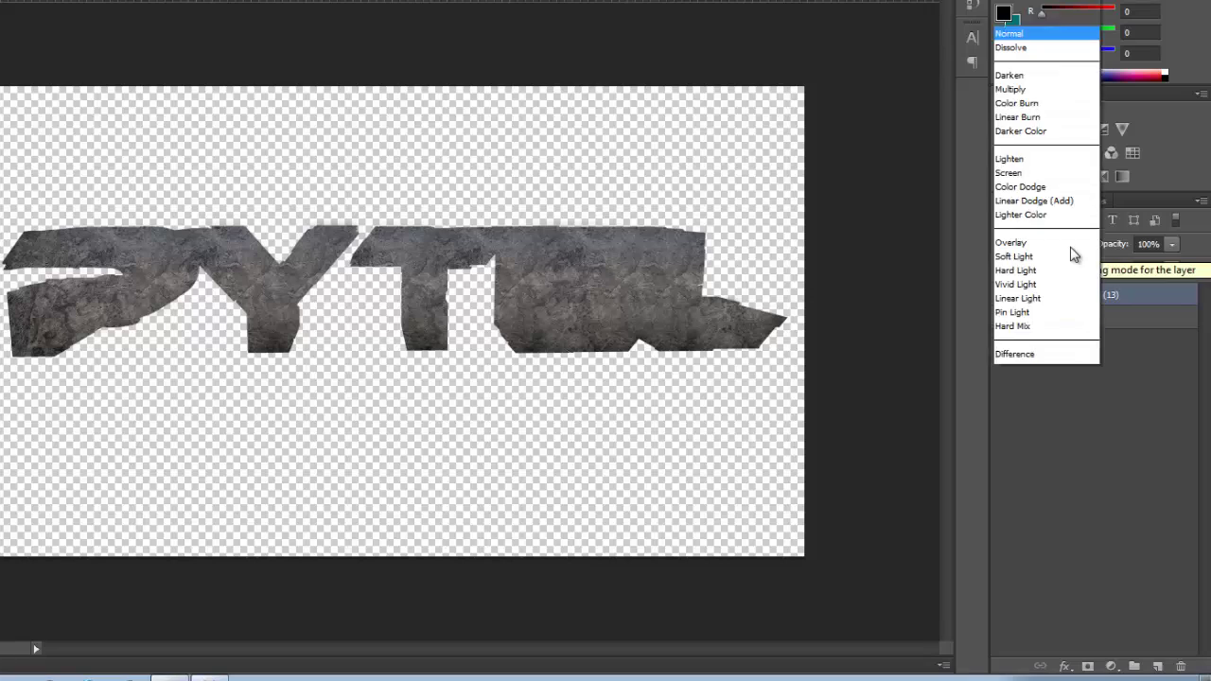
pyautogui.click(1039, 135)
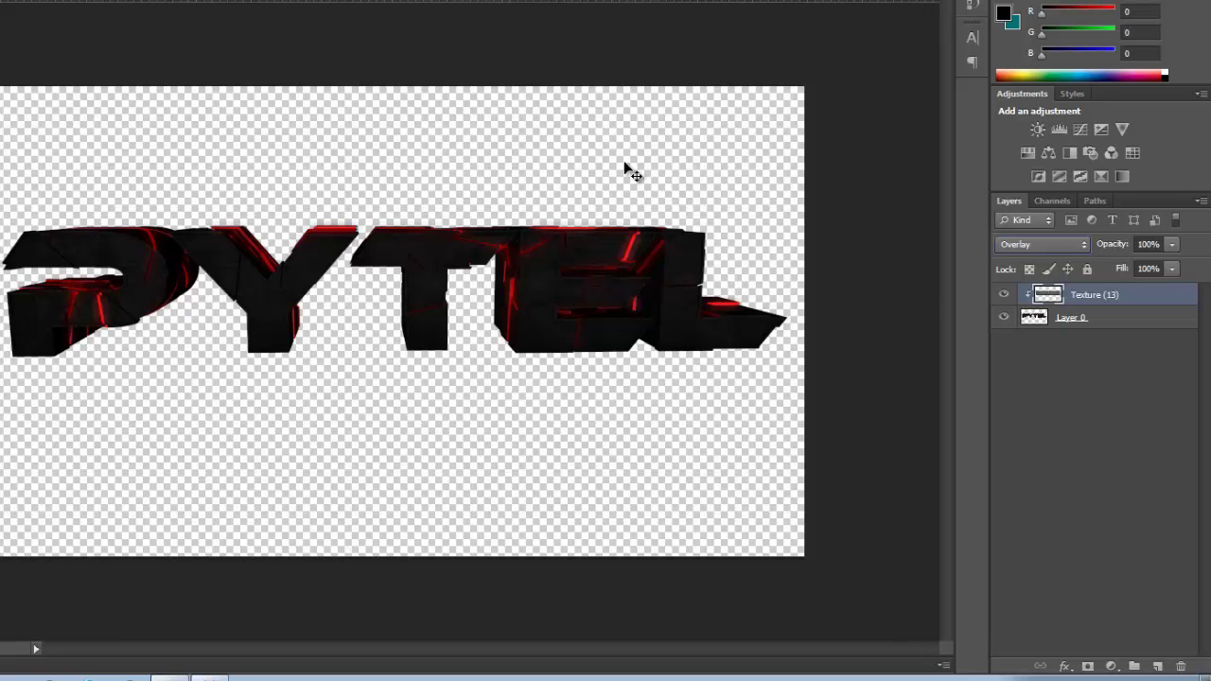
pyautogui.keyDown('alt'); pyautogui.scroll(2, 556, 273); pyautogui.keyUp('alt')
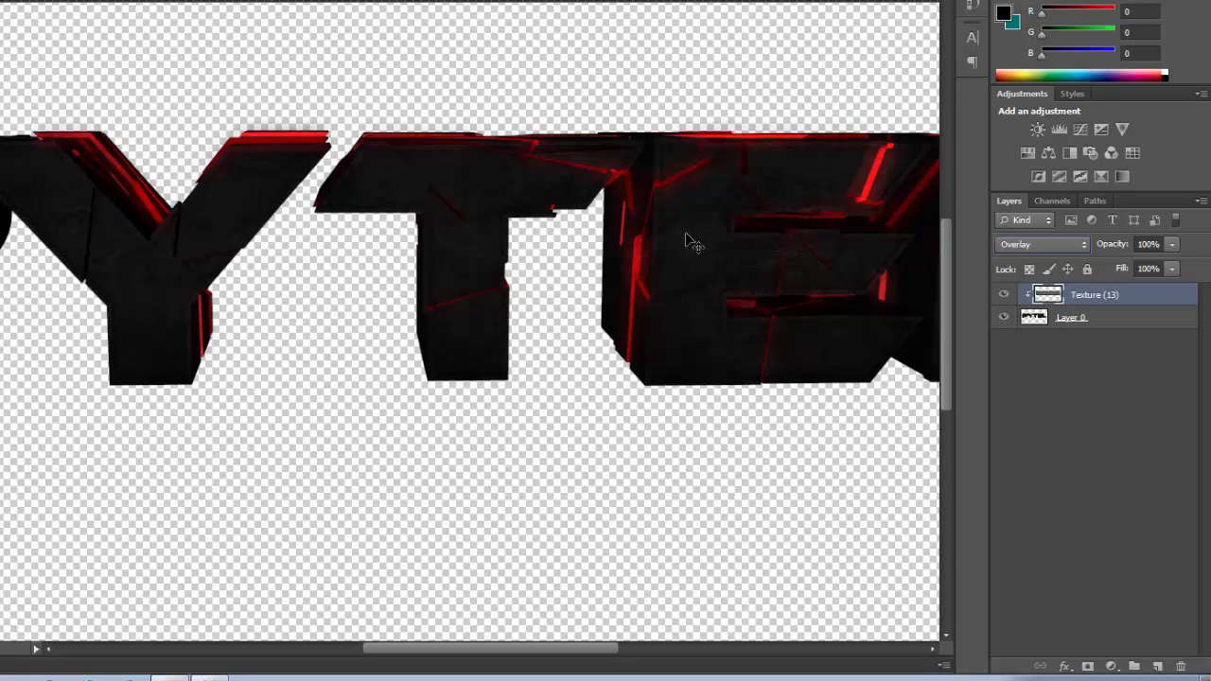
pyautogui.keyDown('alt'); pyautogui.scroll(-3, 687, 237); pyautogui.keyUp('alt')
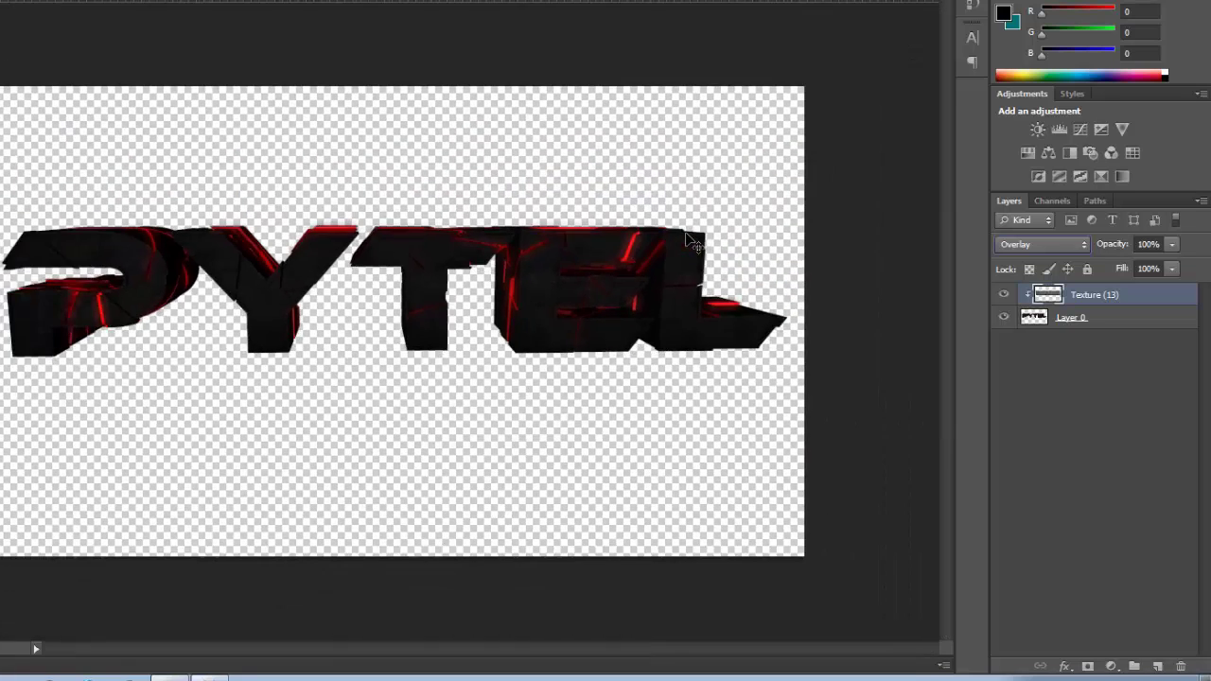
pyautogui.keyDown('alt'); pyautogui.scroll(1, 691, 240); pyautogui.keyUp('alt')
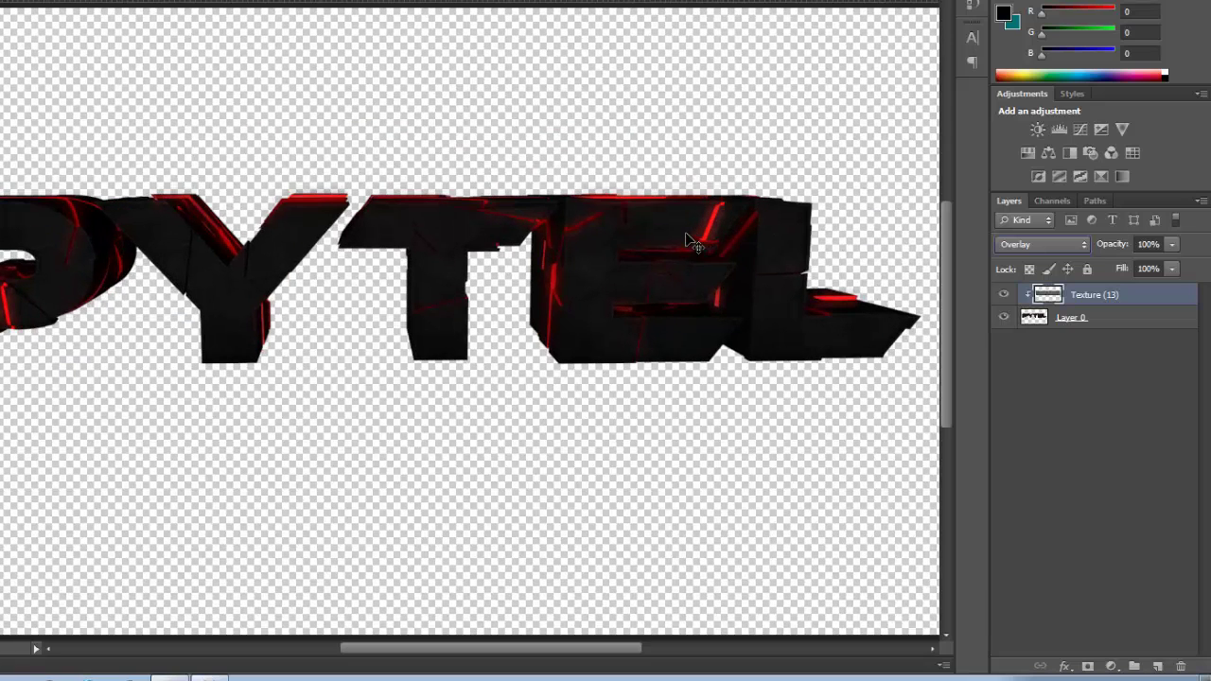
pyautogui.keyDown('alt'); pyautogui.scroll(-1, 686, 238); pyautogui.keyUp('alt')
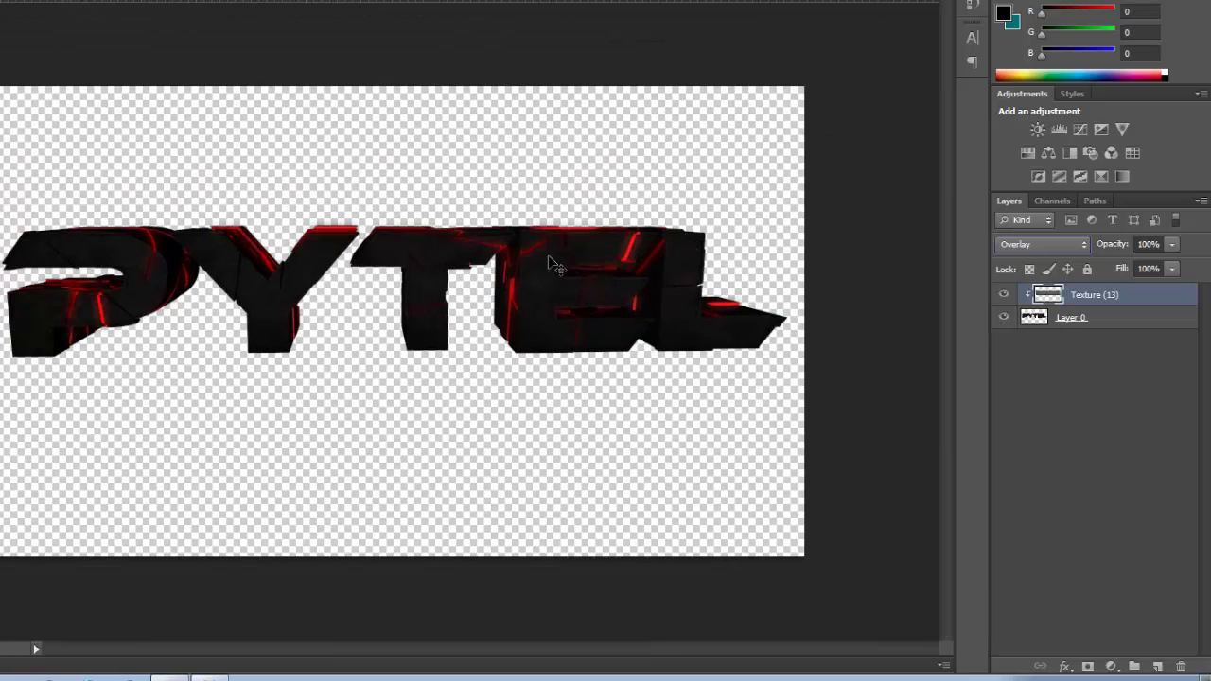